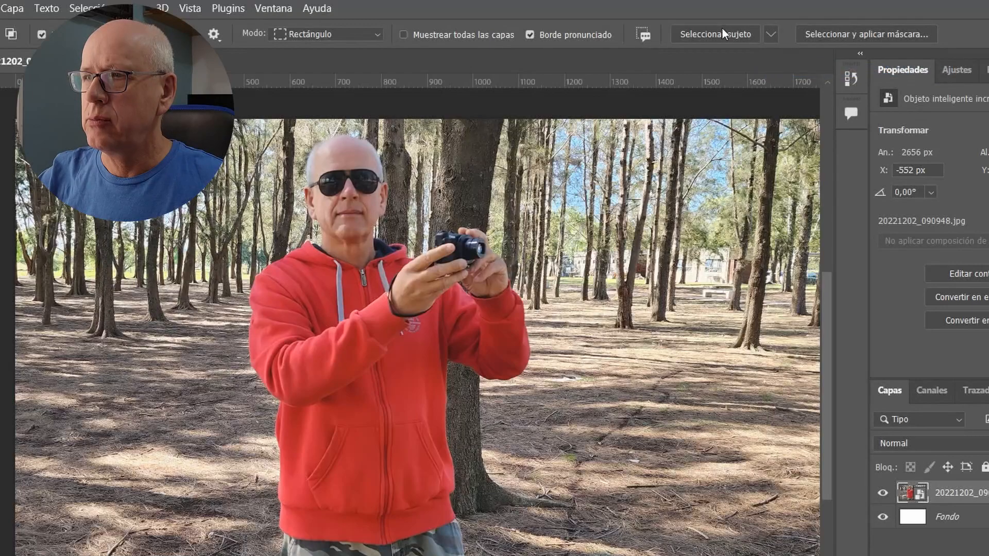
Select the man automatically as the photo's subject and open the selection in the Select and Mask workspace
click(718, 32)
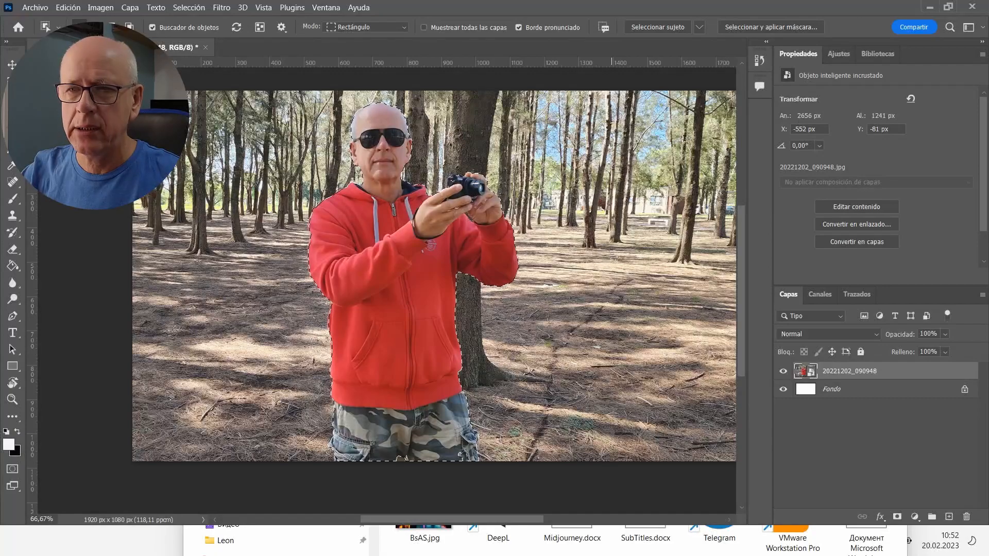
click(763, 26)
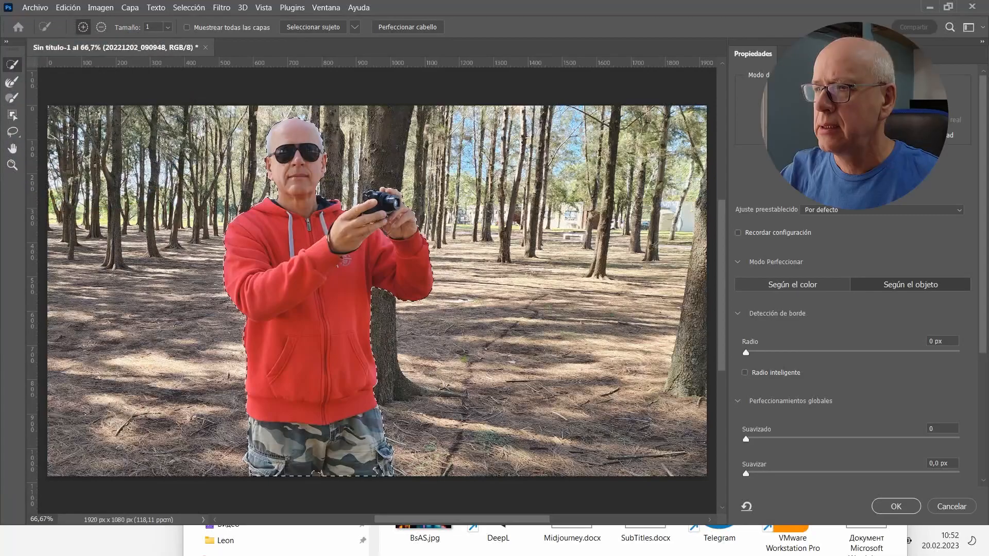
Add the missed trouser patches near the side pocket and beside the gap between the legs to the selection
scroll(393, 308, up, 5)
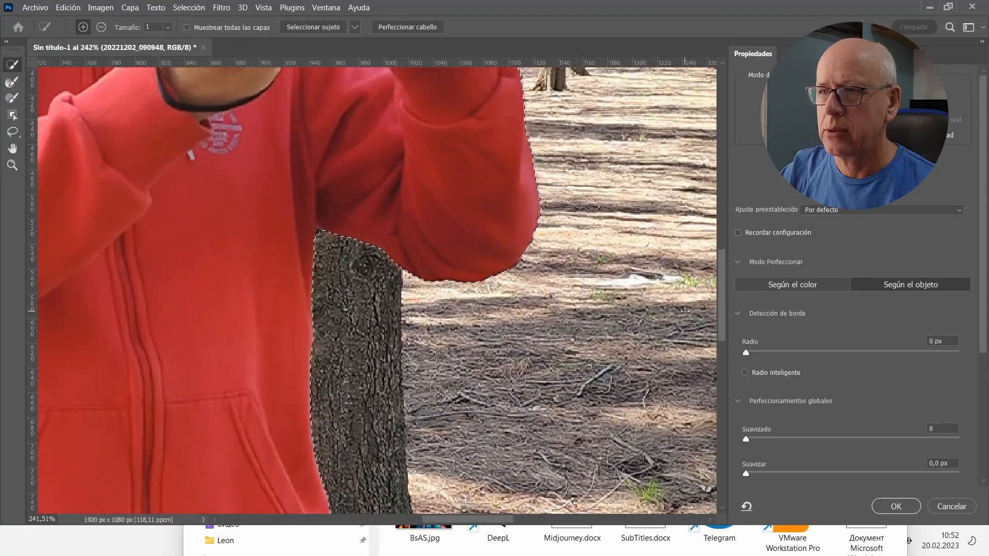
drag(723, 298, 725, 219)
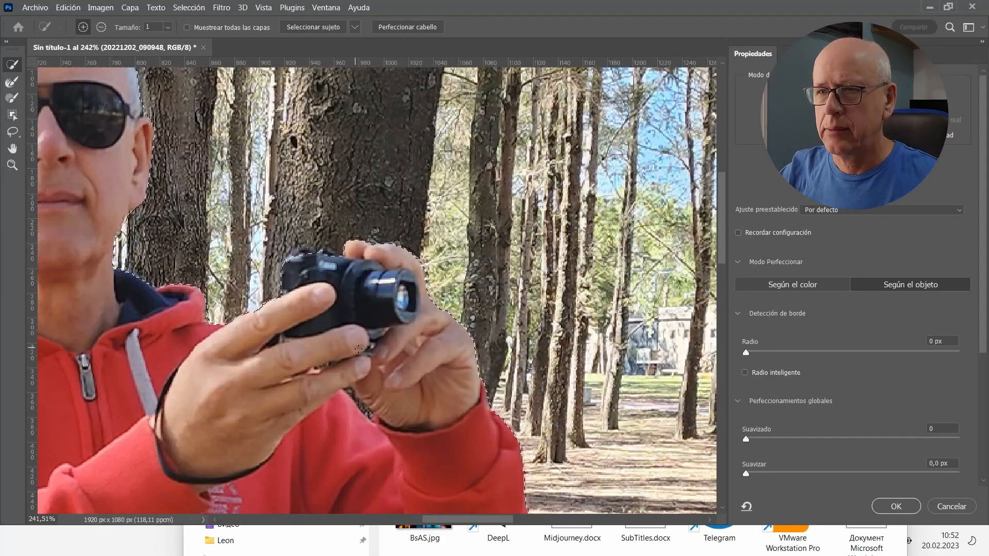
scroll(396, 373, down, 3)
scroll(397, 374, down, 3)
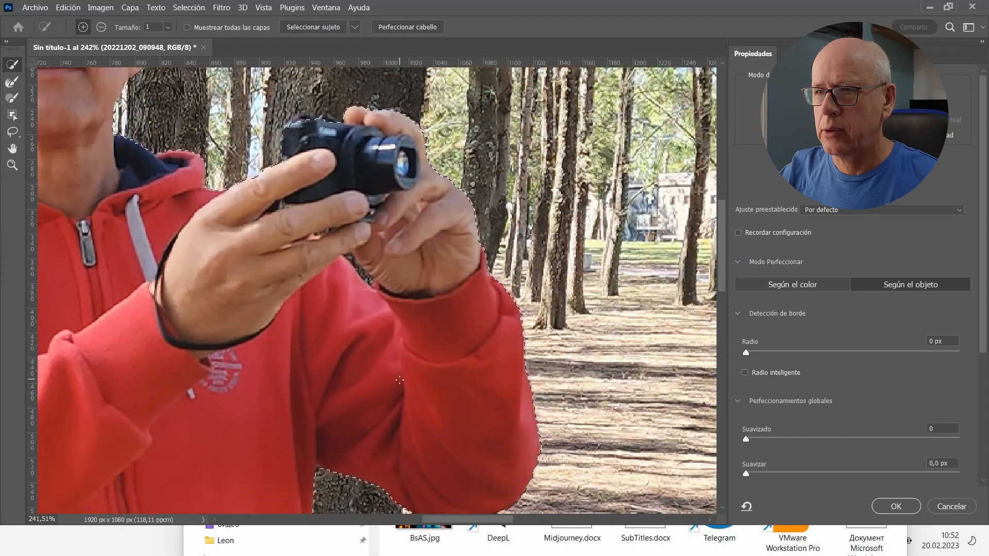
scroll(386, 431, down, 12)
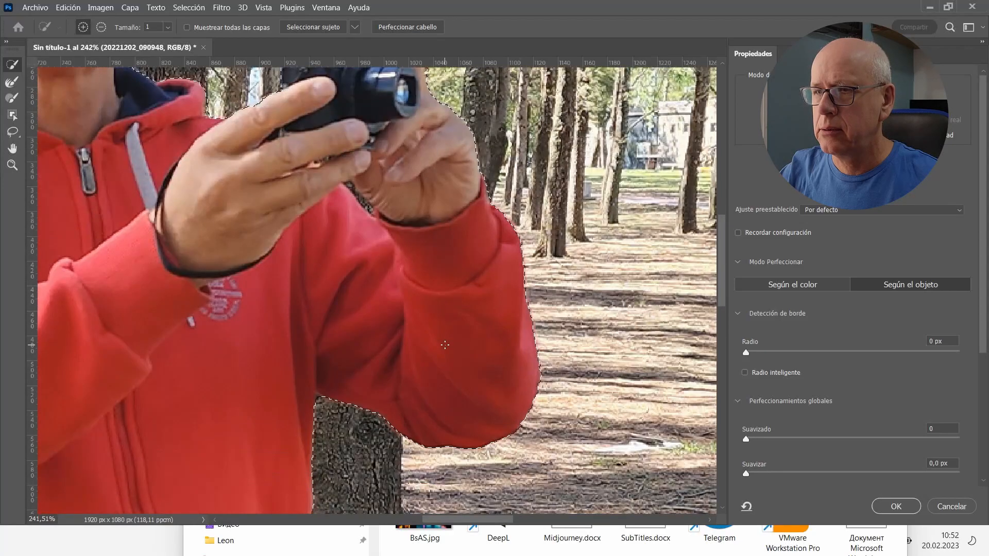
scroll(385, 430, down, 12)
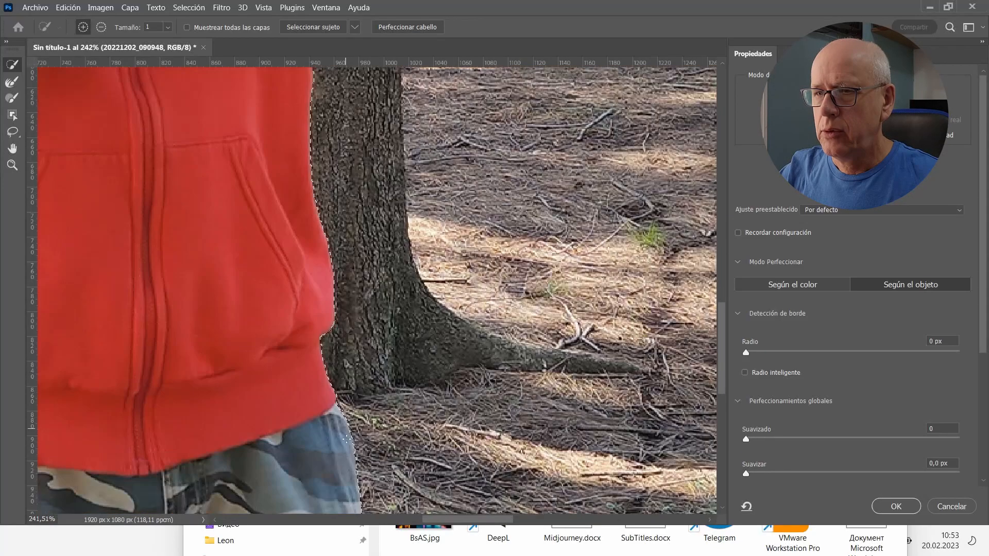
scroll(345, 442, down, 4)
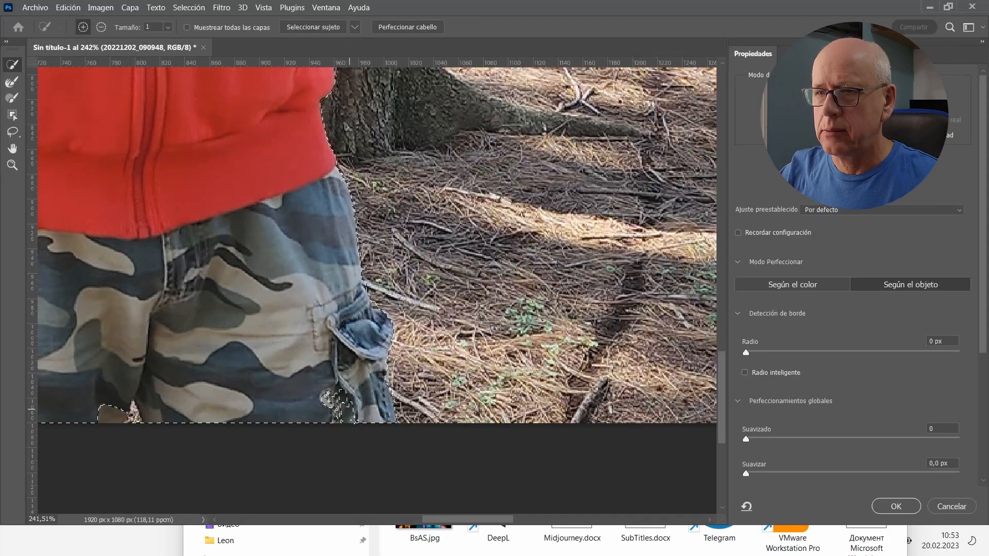
click(355, 417)
click(326, 400)
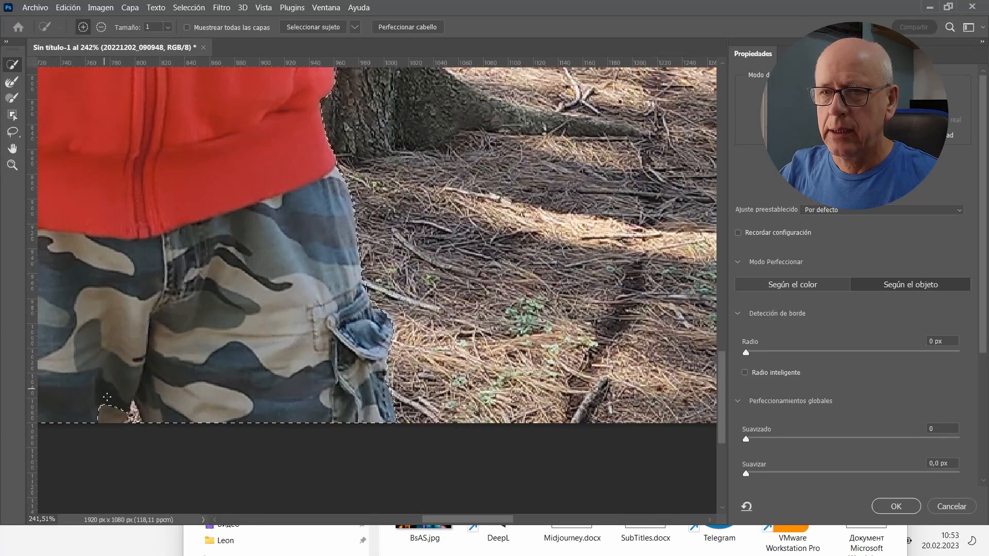
drag(109, 418, 117, 410)
click(122, 425)
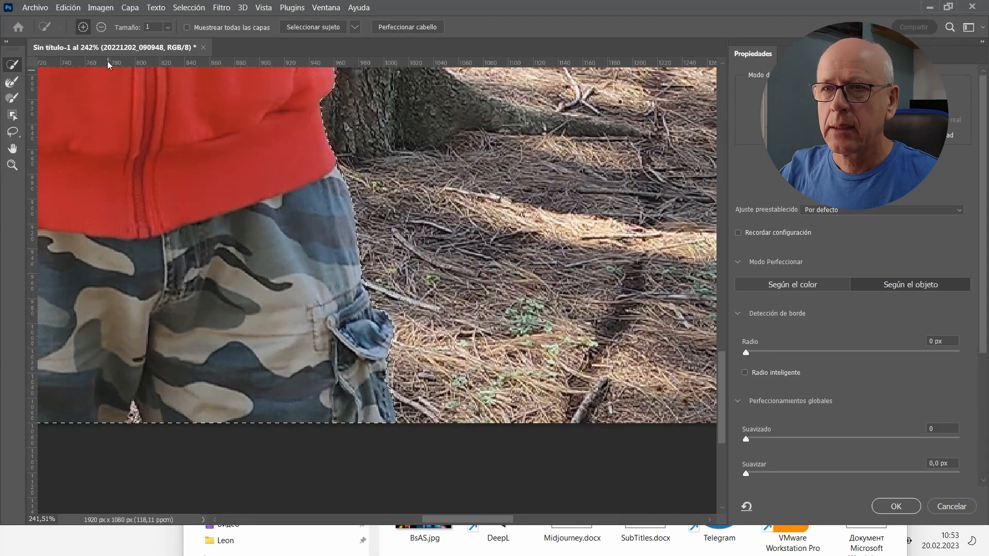
click(101, 27)
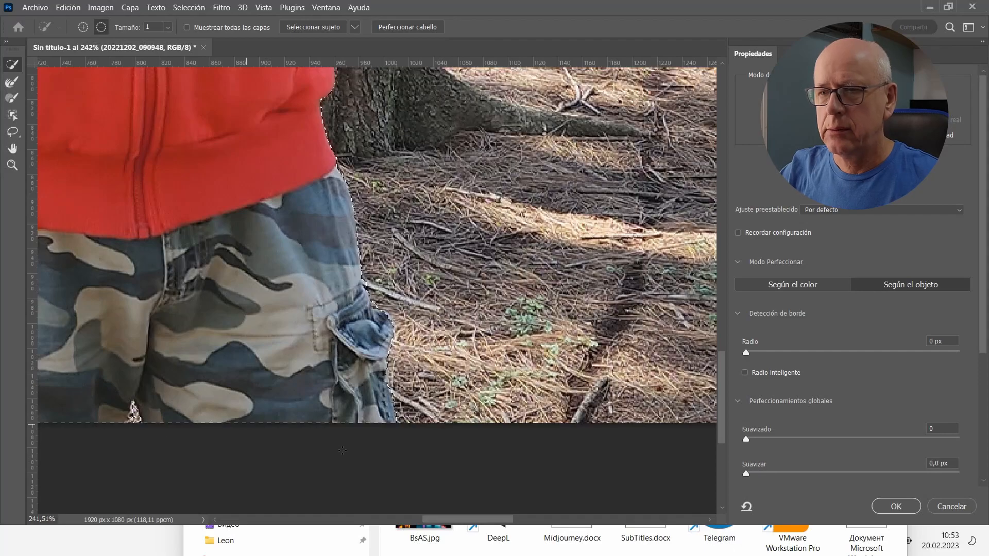
Set the quick selection brush size to 10 and add the missing outer trouser edge just below the hoodie hem
drag(473, 519, 399, 501)
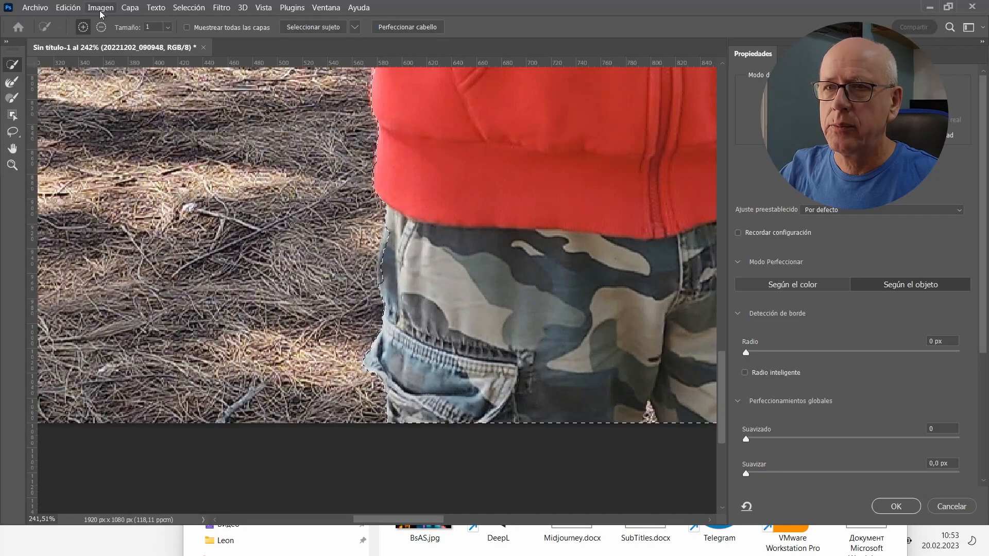
click(168, 28)
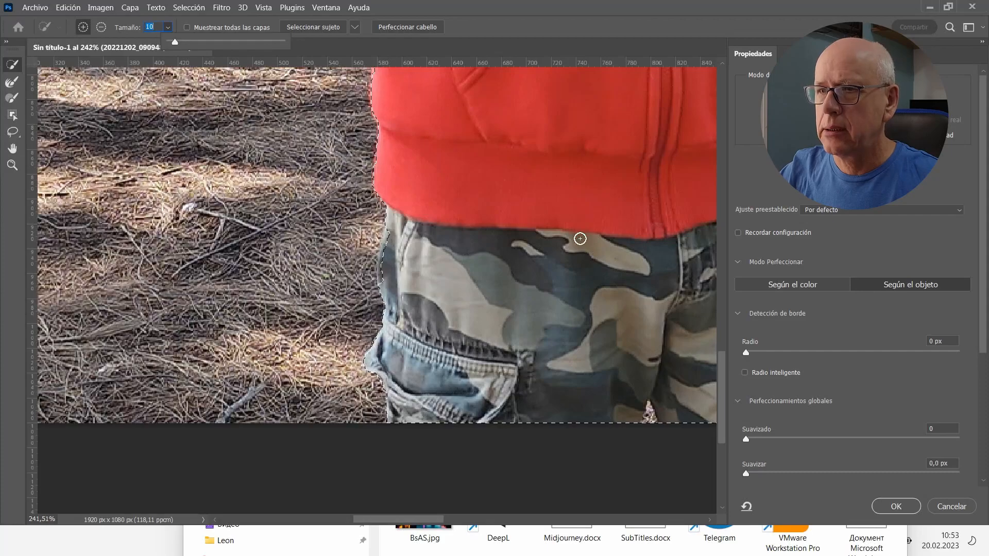
mouse_move(393, 220)
mouse_down()
mouse_move(389, 291)
mouse_move(391, 245)
mouse_up()
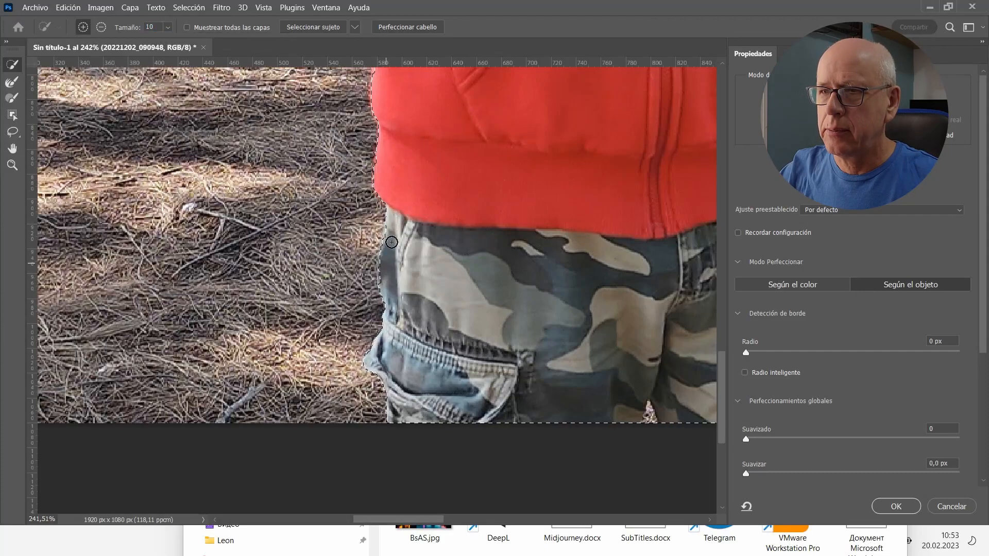
Enable Smart Radius (Radio inteligente) and output the refined selection as "Nueva capa con máscara de capa"
scroll(497, 192, up, 6)
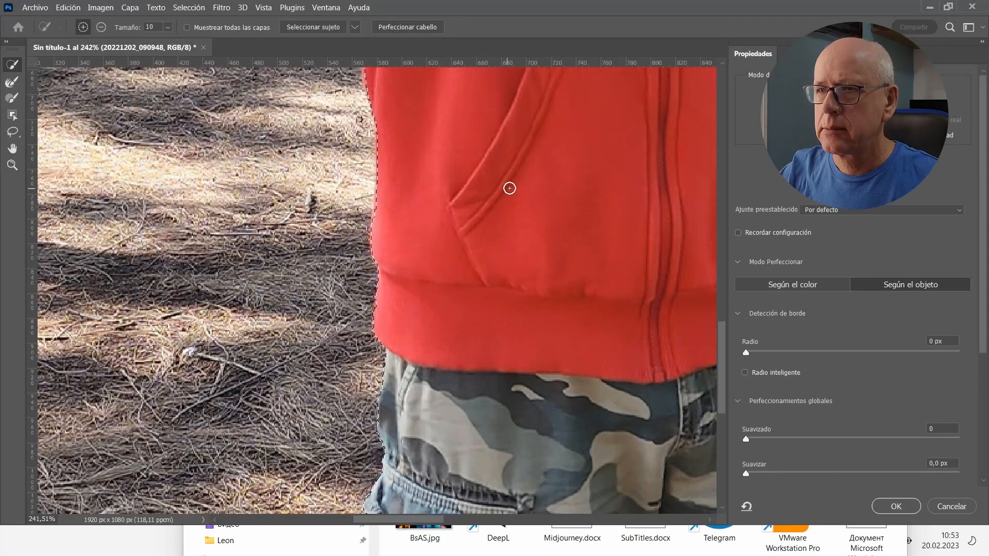
scroll(510, 188, up, 12)
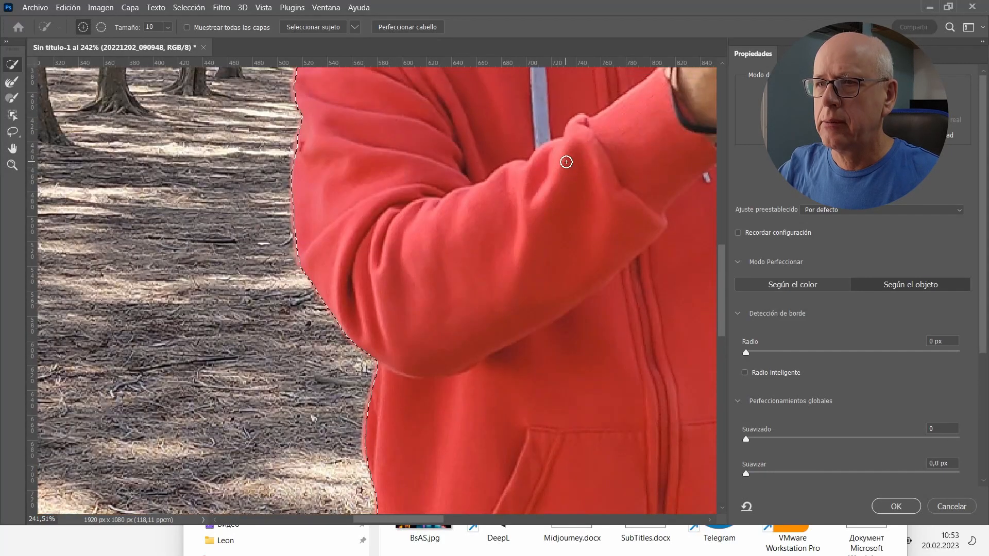
scroll(566, 162, up, 10)
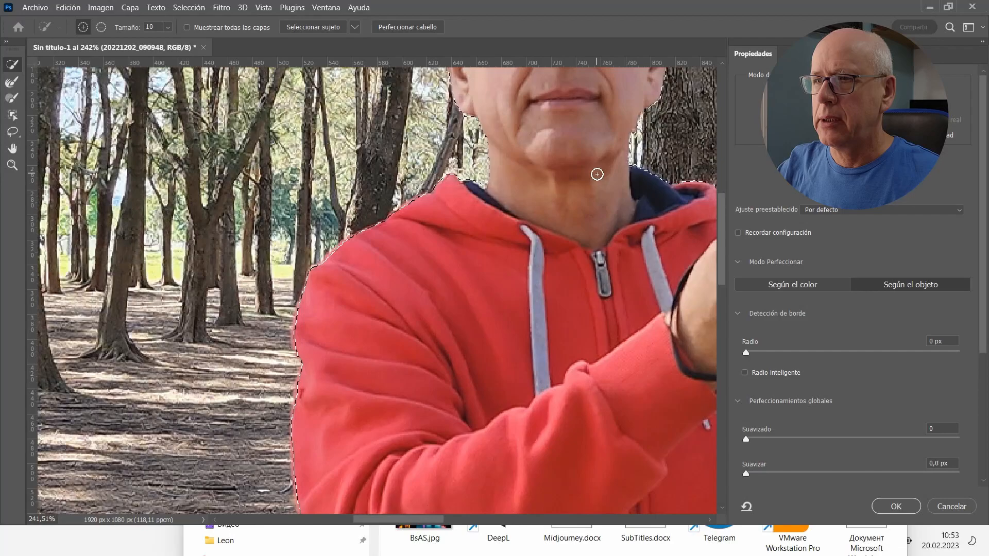
scroll(600, 177, up, 6)
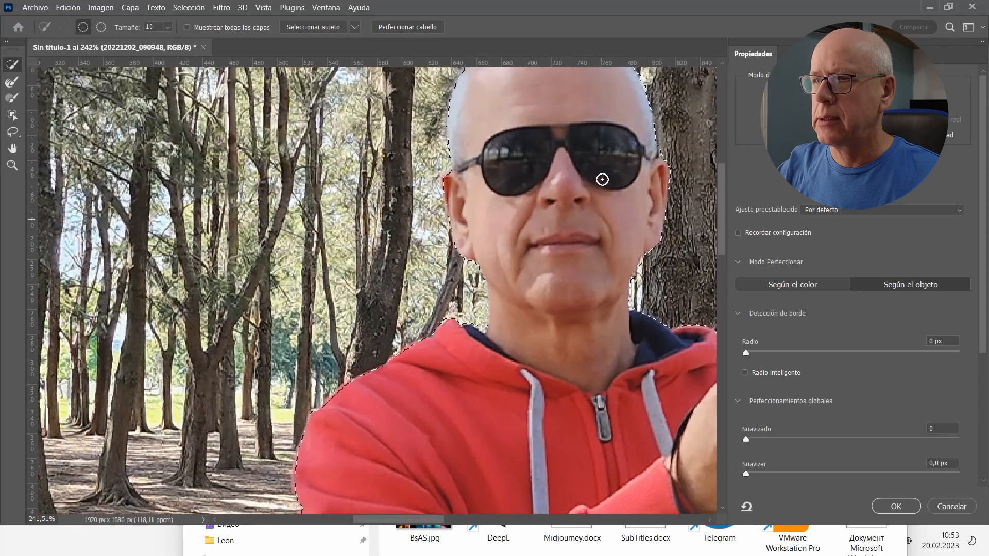
scroll(600, 175, up, 3)
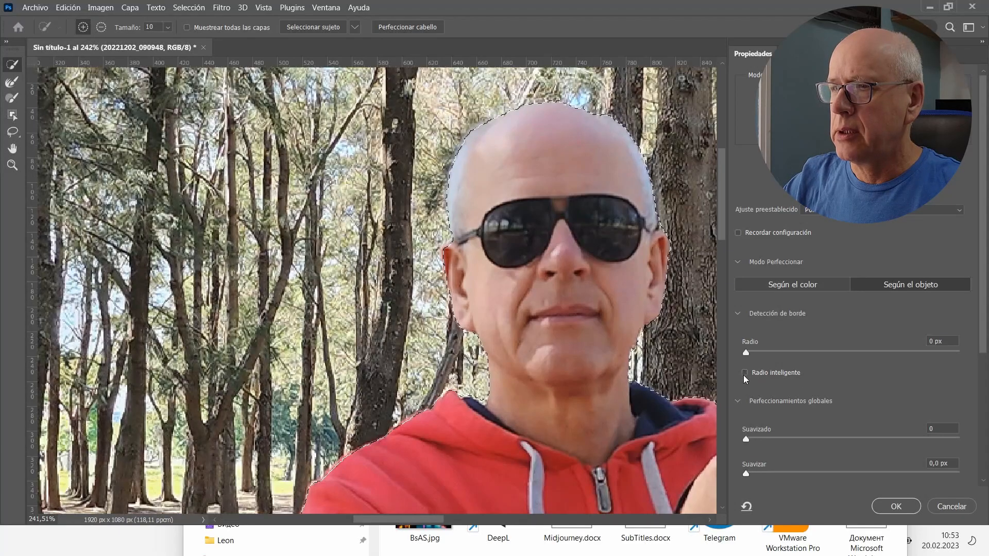
scroll(833, 362, down, 5)
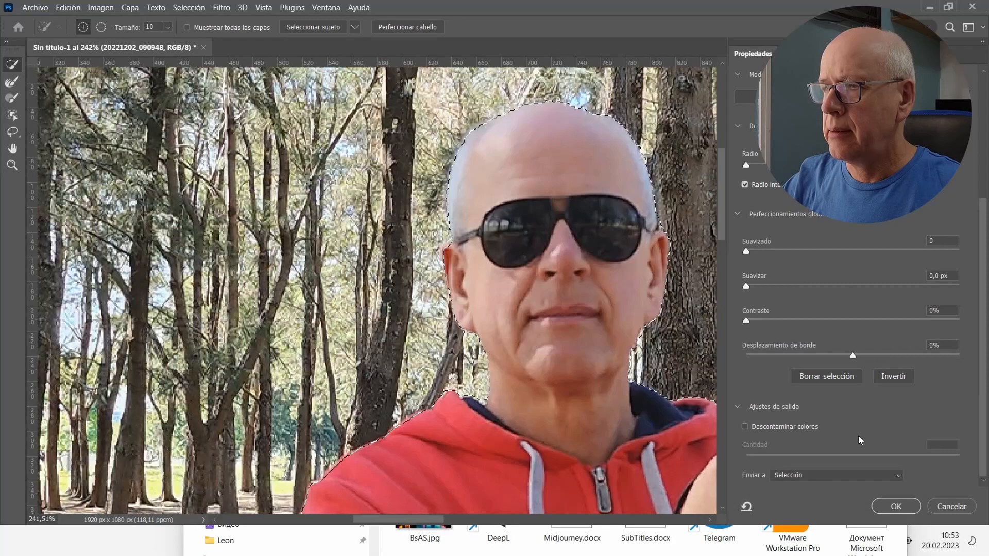
click(894, 481)
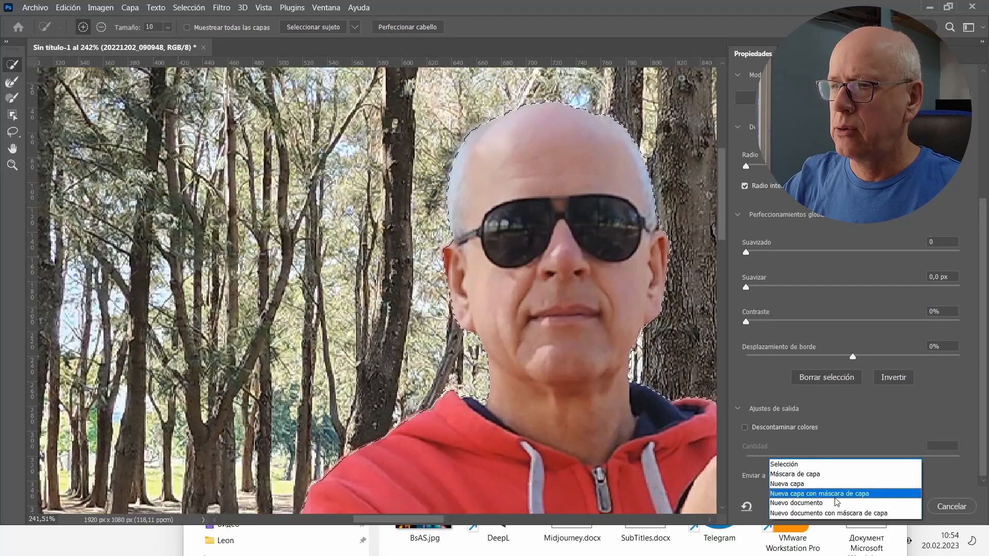
click(837, 494)
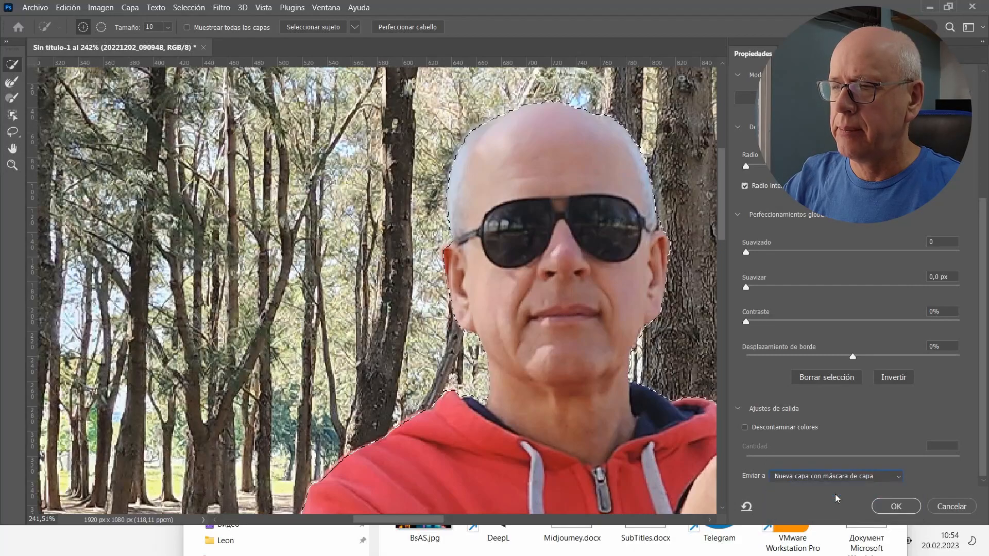
click(883, 505)
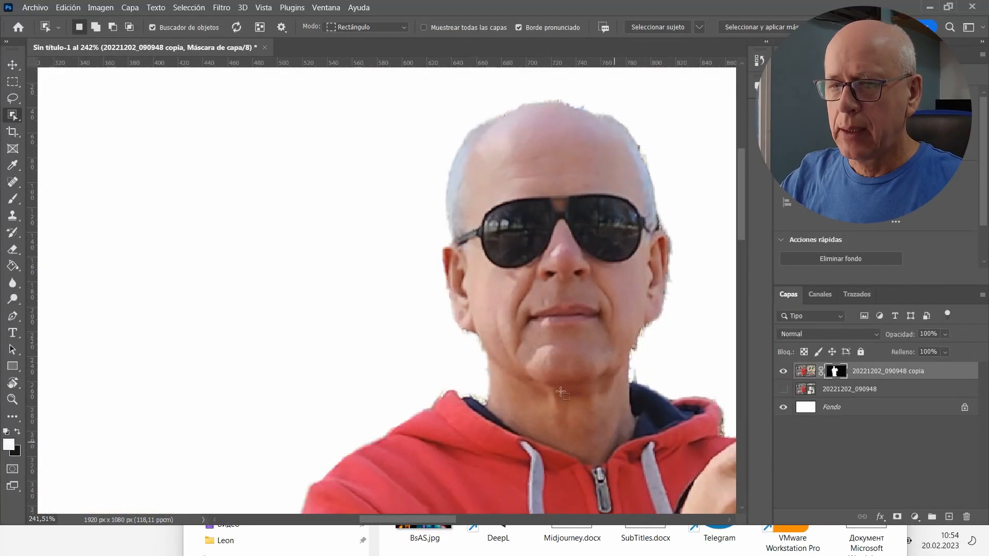
Examine the cut-out man against the white background, especially the edge of the hoodie hem and trousers
scroll(548, 398, down, 3)
scroll(548, 398, down, 3)
key(v)
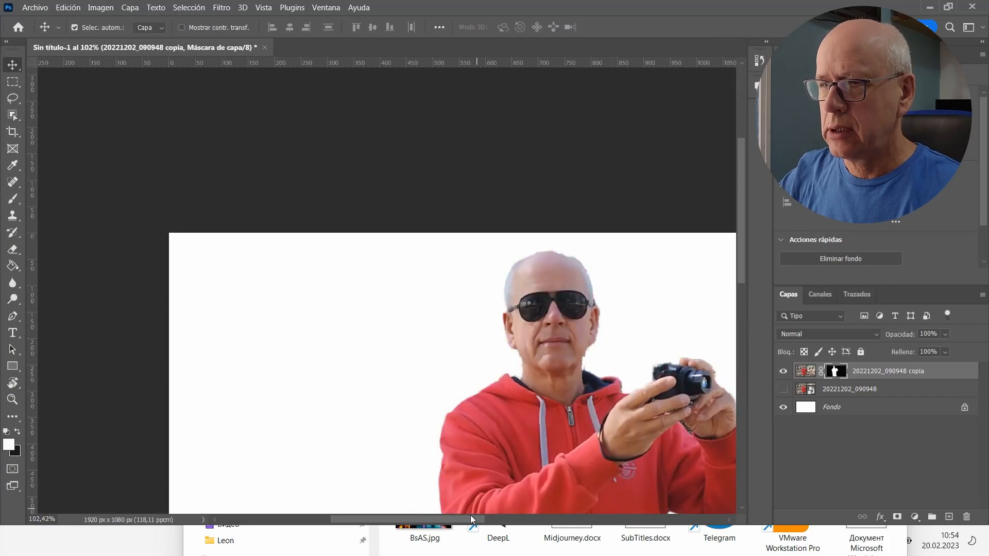
scroll(563, 389, down, 3)
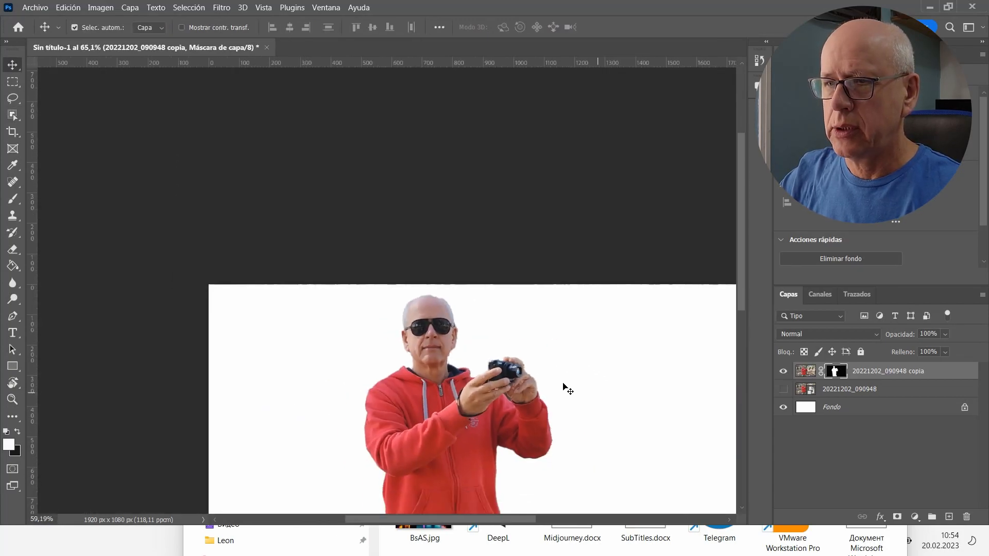
scroll(564, 388, down, 2)
drag(743, 267, 751, 328)
scroll(538, 468, up, 5)
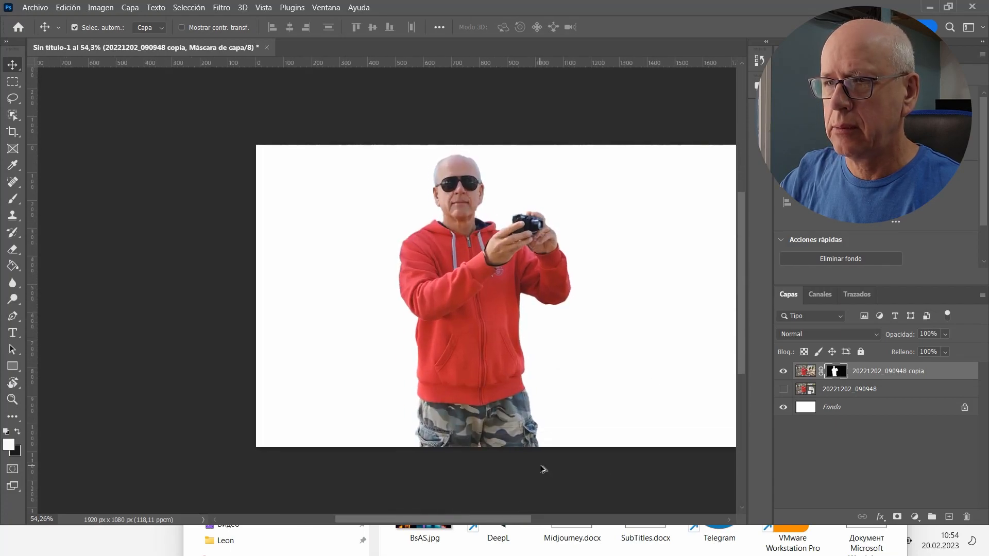
scroll(541, 469, up, 8)
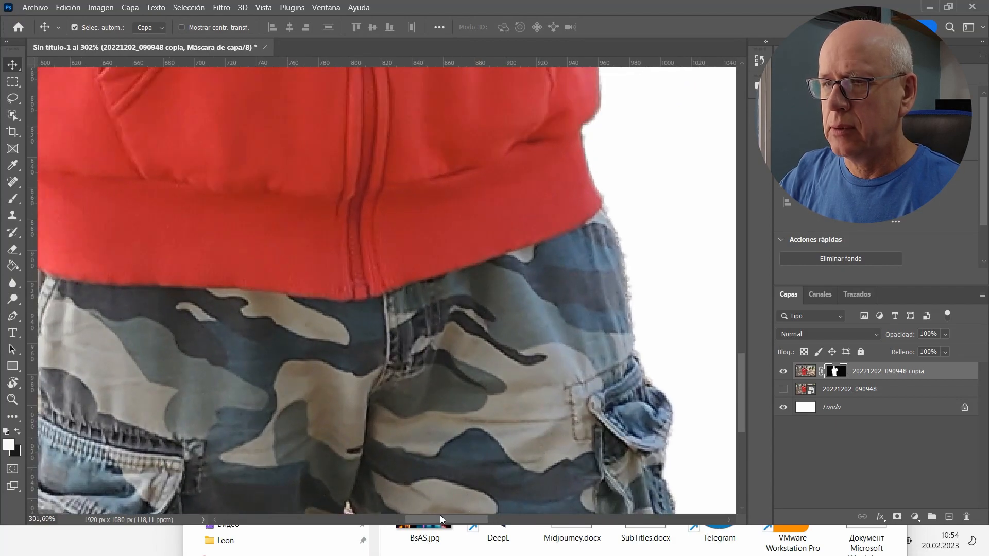
drag(441, 520, 471, 519)
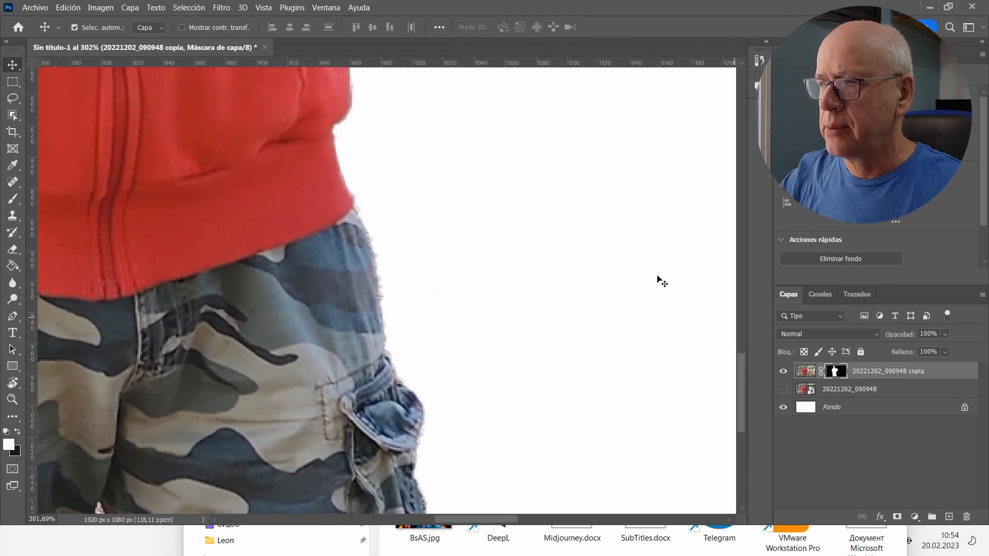
Erase the fringe along the outer edge of the hoodie hem and upper trousers on the cut-out layer's image with the 7 px Eraser
click(806, 371)
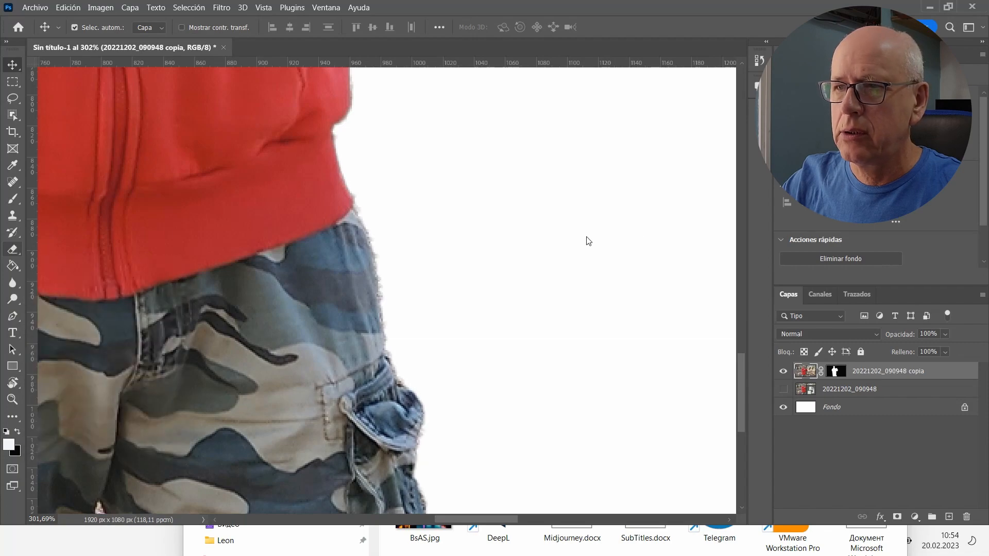
click(12, 250)
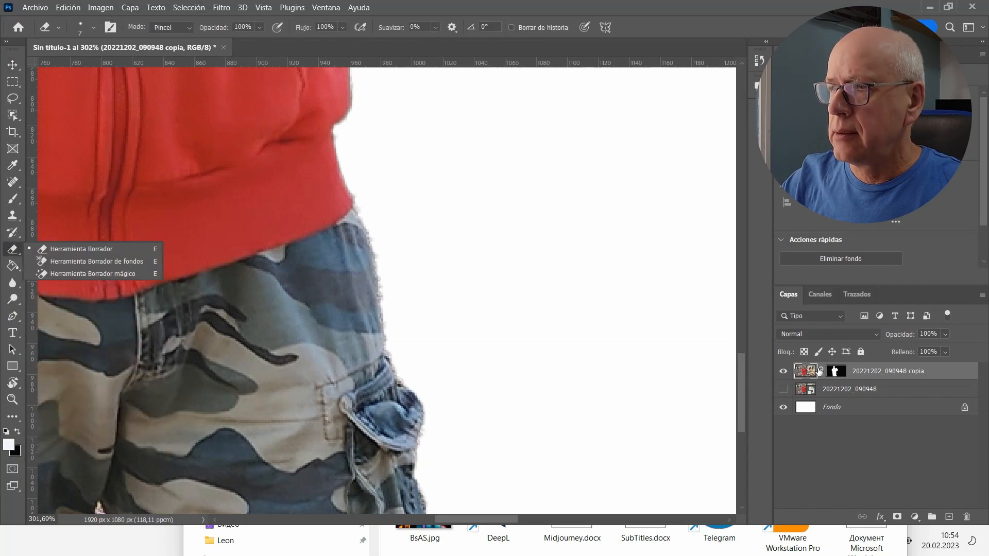
click(808, 372)
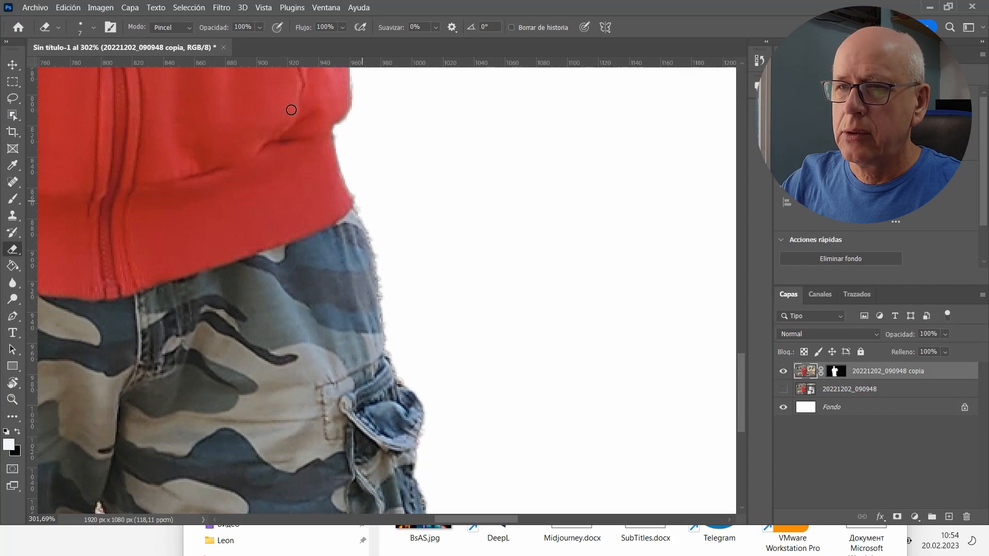
click(94, 29)
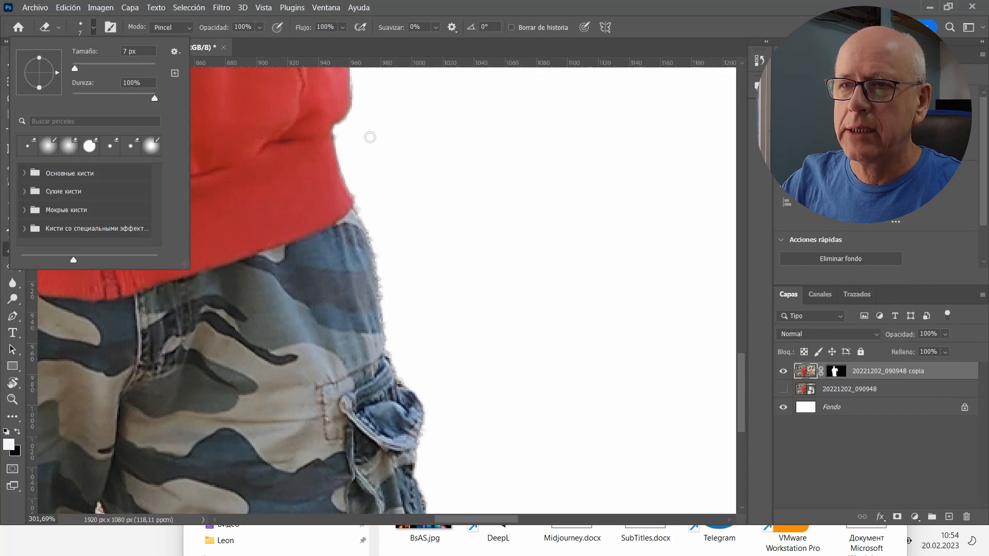
click(411, 244)
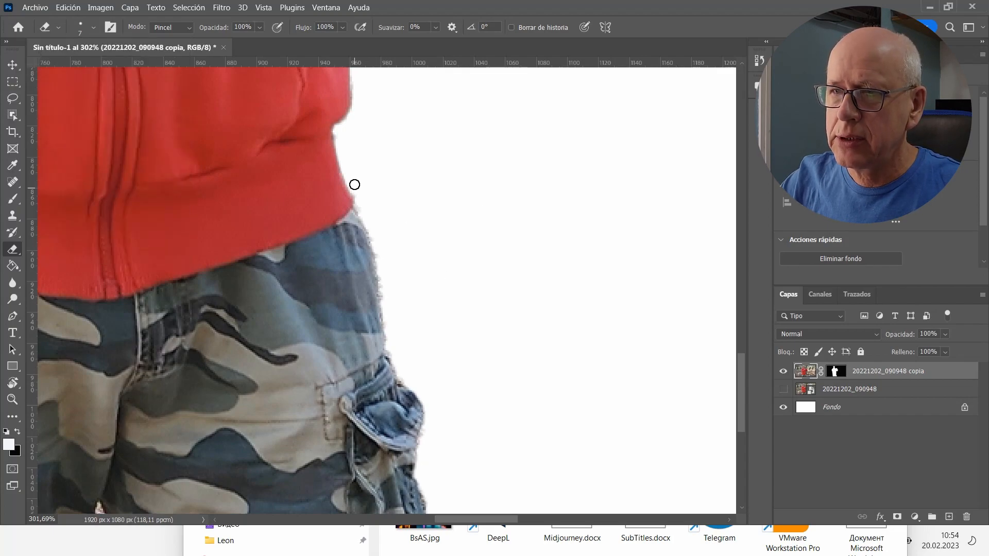
mouse_move(339, 135)
mouse_down()
mouse_move(373, 229)
mouse_move(395, 360)
mouse_up()
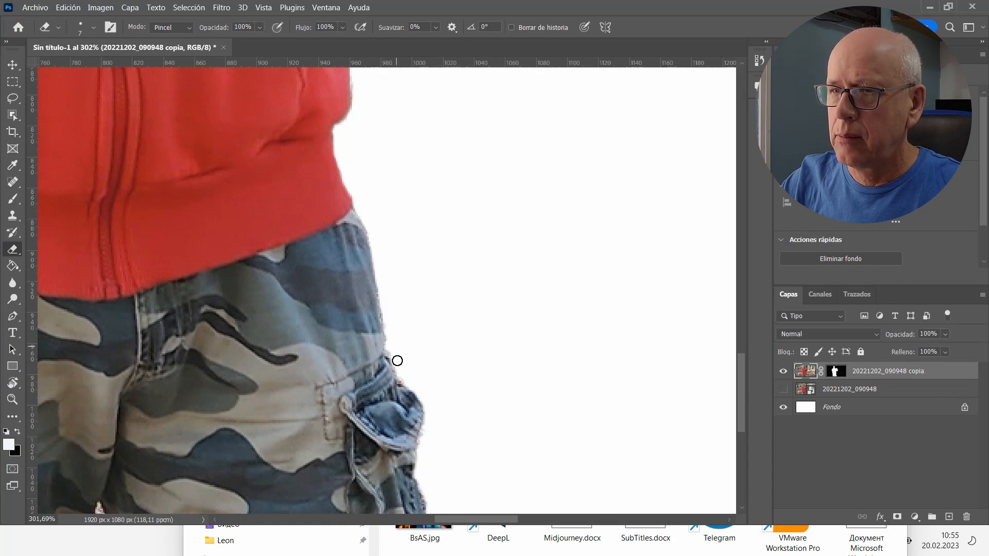
Erase the remaining fringe around the side pocket and along the outer trouser edge from the image's lower edge up
scroll(492, 366, down, 5)
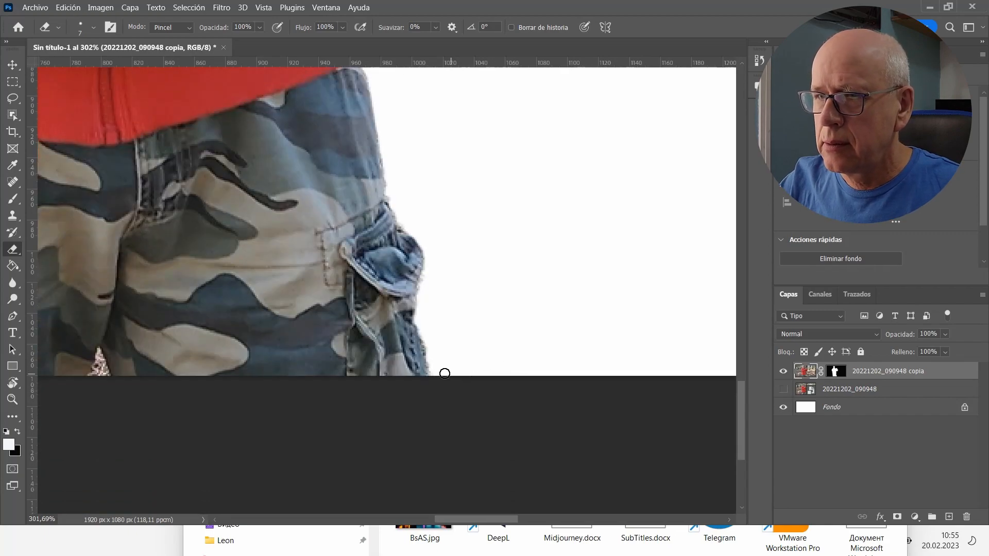
mouse_move(436, 371)
mouse_down()
mouse_move(424, 280)
mouse_move(430, 249)
mouse_move(394, 204)
mouse_move(382, 124)
mouse_up()
scroll(481, 172, up, 10)
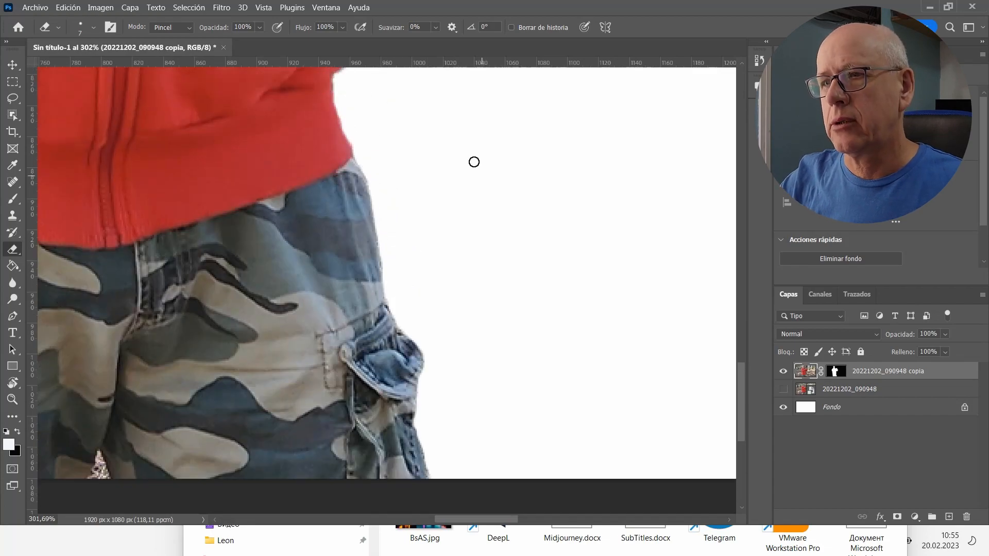
Try erasing along the sleeve beside the elbow and step back to an earlier state in the history
mouse_move(607, 72)
mouse_down()
mouse_move(585, 198)
mouse_move(508, 228)
mouse_up()
click(760, 61)
click(664, 95)
click(660, 84)
click(761, 61)
Erase the fringe along the outer edge of the raised sleeve down to the elbow
scroll(622, 228, up, 2)
scroll(622, 229, up, 2)
mouse_move(582, 93)
mouse_down()
mouse_move(595, 167)
mouse_move(612, 193)
mouse_move(610, 260)
mouse_move(621, 262)
mouse_move(587, 331)
mouse_up()
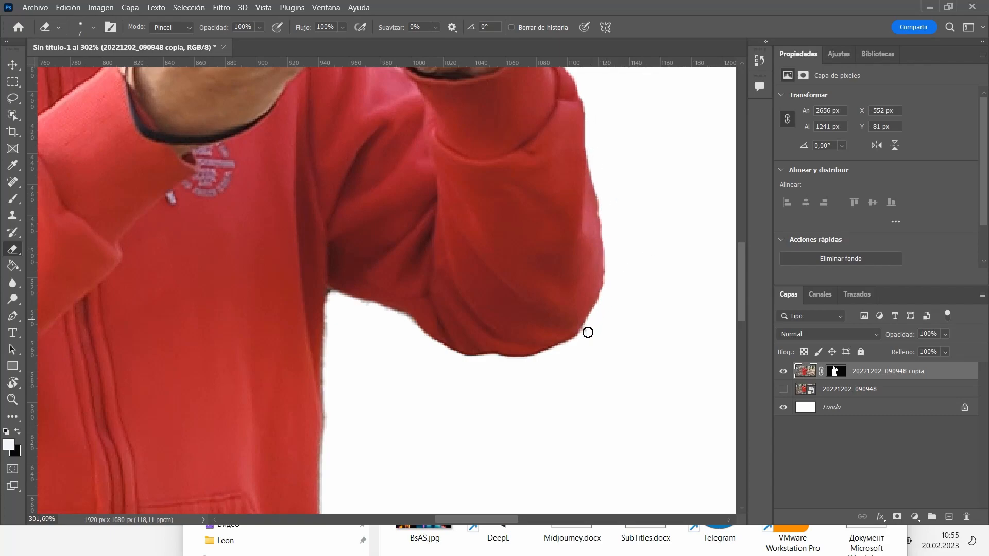
Erase the fringe around the camera-holding hand, the camera and the hoodie shoulder beside the neck
scroll(658, 223, up, 9)
drag(506, 238, 542, 333)
mouse_move(340, 160)
mouse_down()
mouse_move(304, 156)
mouse_move(278, 177)
mouse_up()
mouse_move(195, 246)
mouse_down()
mouse_move(184, 203)
mouse_move(139, 198)
mouse_up()
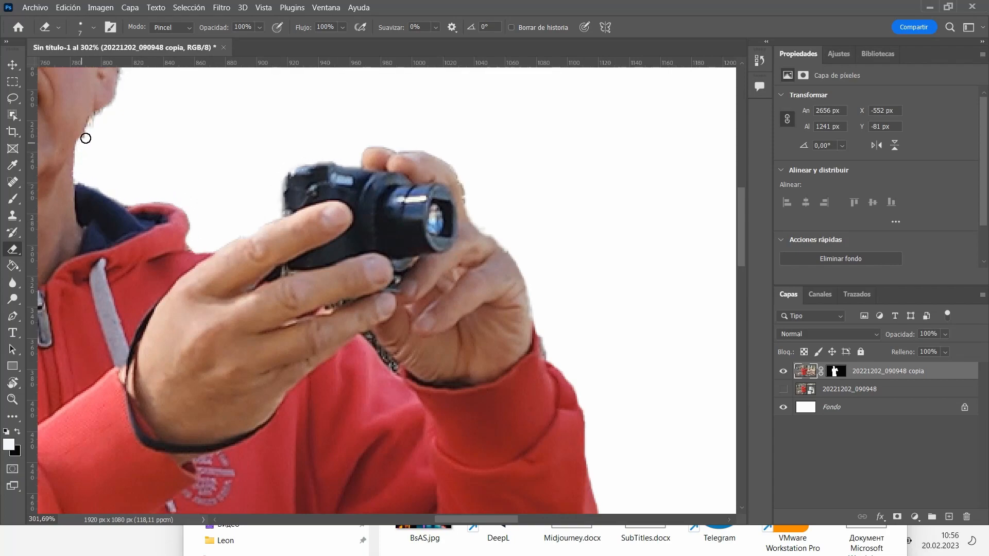
Check the outline of the head and ear and erase the fringe along the opposite side of the head
scroll(136, 91, up, 3)
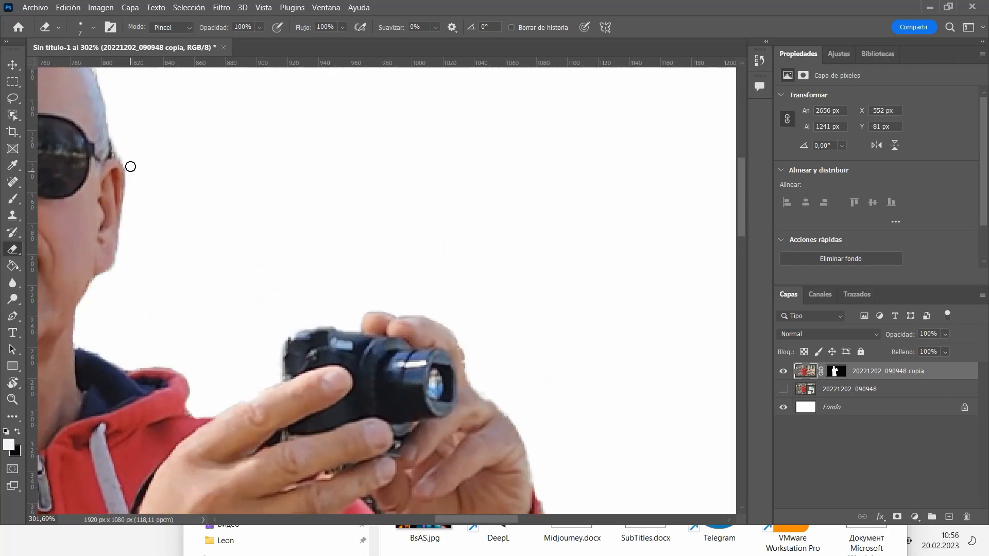
scroll(127, 174, up, 3)
scroll(46, 148, down, 1)
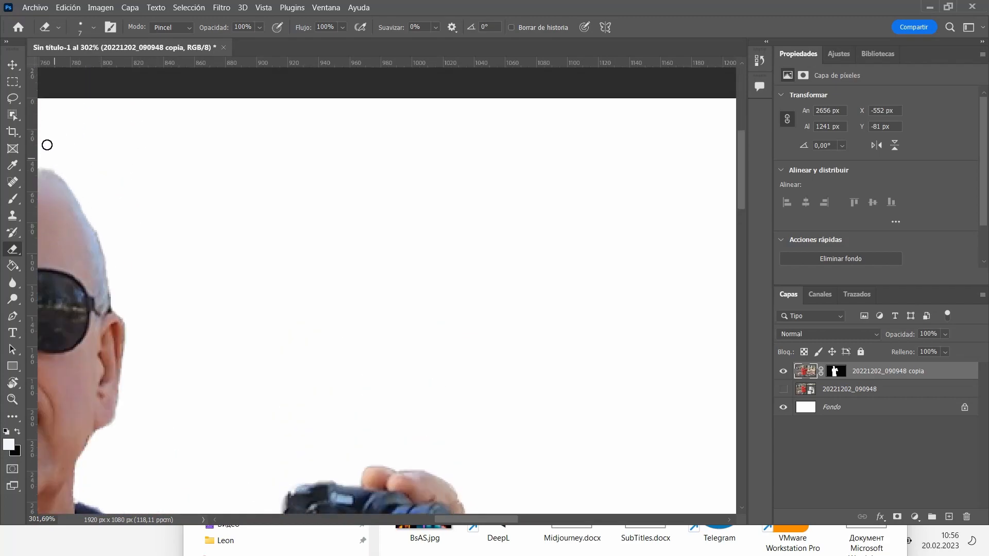
scroll(139, 237, left, 5)
scroll(190, 283, down, 2)
mouse_move(194, 229)
mouse_down()
mouse_move(208, 278)
mouse_move(249, 324)
mouse_move(257, 386)
mouse_move(209, 375)
mouse_move(164, 400)
mouse_up()
Try erasing the fringe along the hoodie's side below the other sleeve and step back in the history
scroll(163, 400, down, 3)
scroll(604, 227, left, 5)
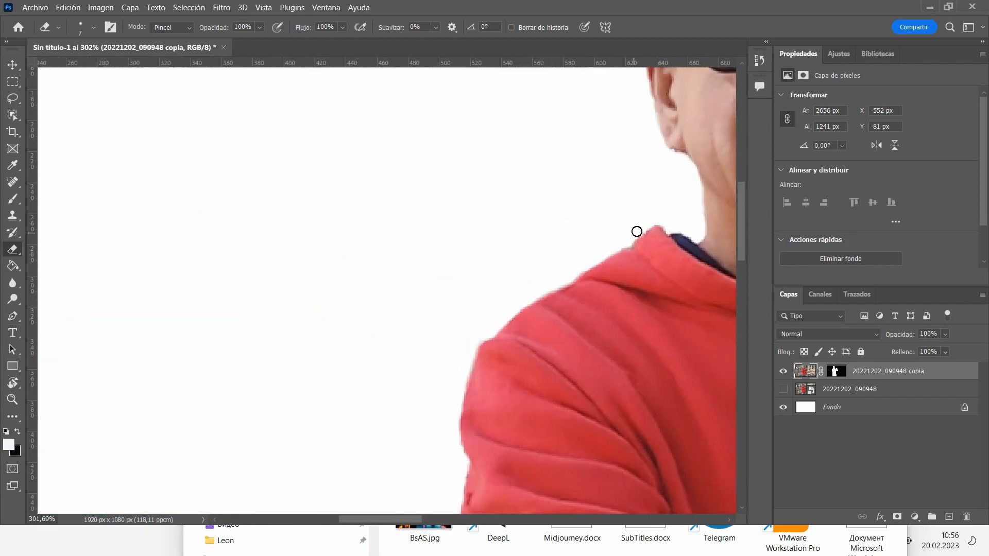
scroll(407, 313, down, 3)
scroll(407, 313, down, 4)
mouse_move(554, 277)
mouse_down()
mouse_move(674, 201)
mouse_move(648, 342)
mouse_move(567, 270)
mouse_move(564, 393)
mouse_up()
click(760, 61)
click(709, 95)
Erase the fringe along the outer trouser edge below the hoodie hem and around the side pocket on this side
scroll(651, 317, down, 3)
scroll(651, 318, down, 5)
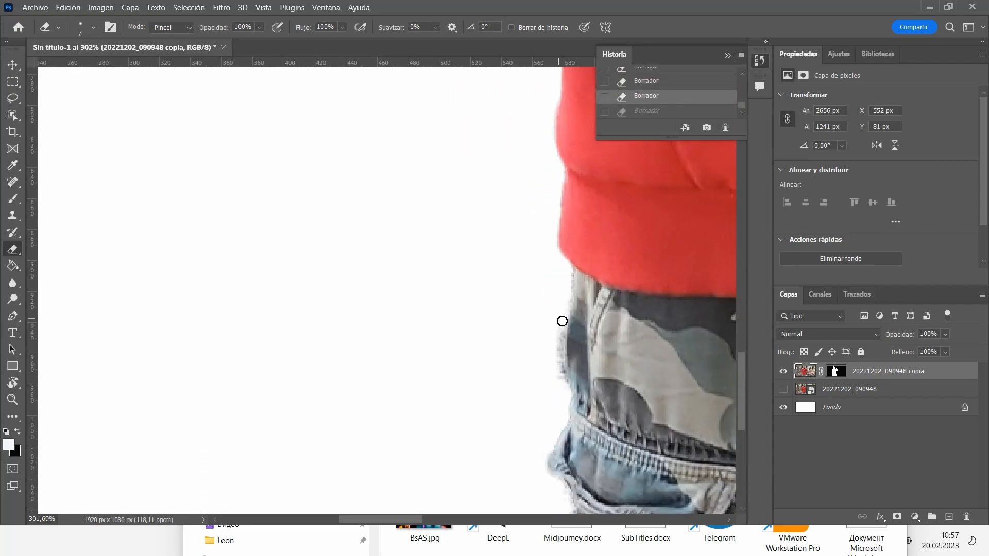
click(669, 96)
drag(560, 320, 561, 394)
scroll(562, 394, down, 3)
mouse_move(545, 312)
mouse_down()
mouse_move(568, 336)
mouse_move(570, 378)
mouse_up()
Erase the leftover background in the gap between the legs, reducing the eraser size to 1 px for the narrow tip
scroll(546, 396, right, 5)
scroll(527, 417, up, 1)
drag(498, 383, 500, 379)
click(93, 28)
drag(76, 69, 70, 70)
click(496, 367)
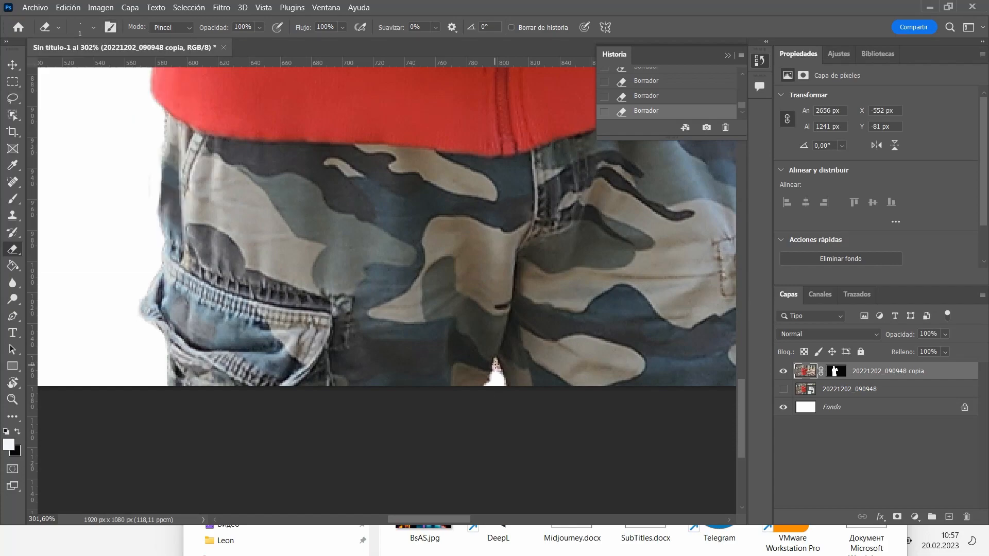
drag(487, 385, 487, 383)
Set the eraser size to 26 px and switch to the Move tool
scroll(484, 379, up, 1)
click(93, 28)
drag(70, 70, 82, 70)
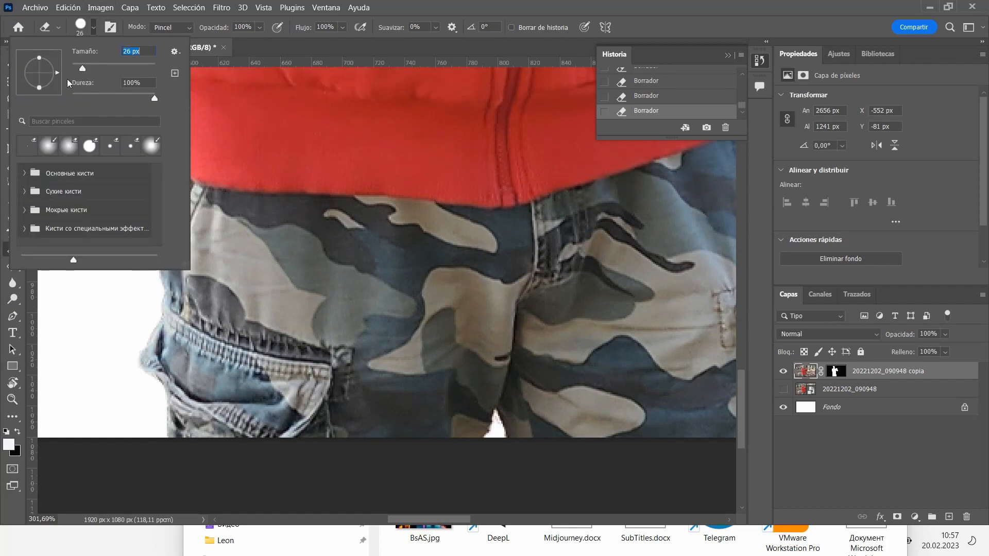
click(94, 28)
click(12, 65)
Examine the whole cut-out man against the white background and close the history
scroll(608, 385, down, 8)
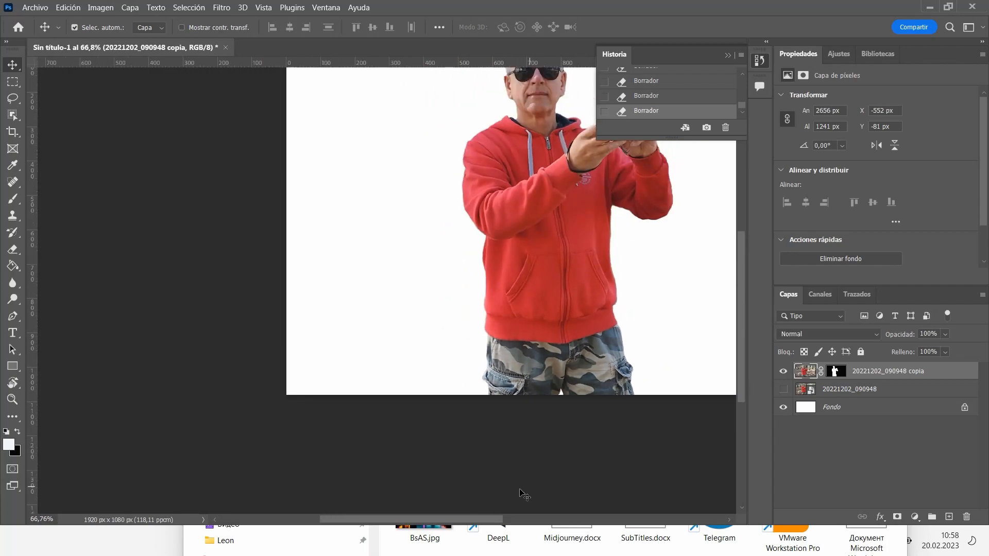
drag(488, 519, 553, 519)
click(759, 61)
scroll(620, 280, up, 3)
scroll(592, 384, left, 1)
scroll(634, 332, down, 2)
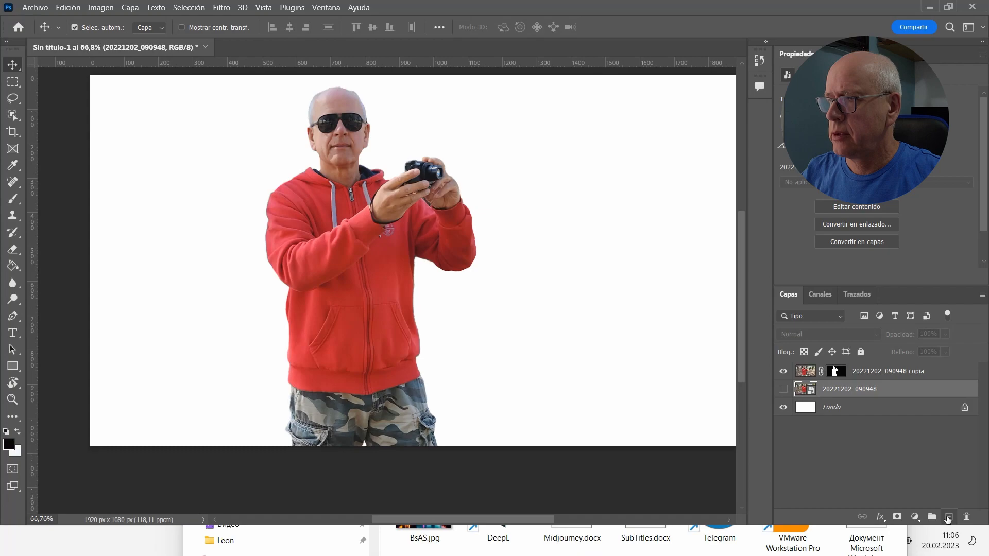
Add a new layer directly below the cut-out and fill it with the black foreground colour
click(949, 517)
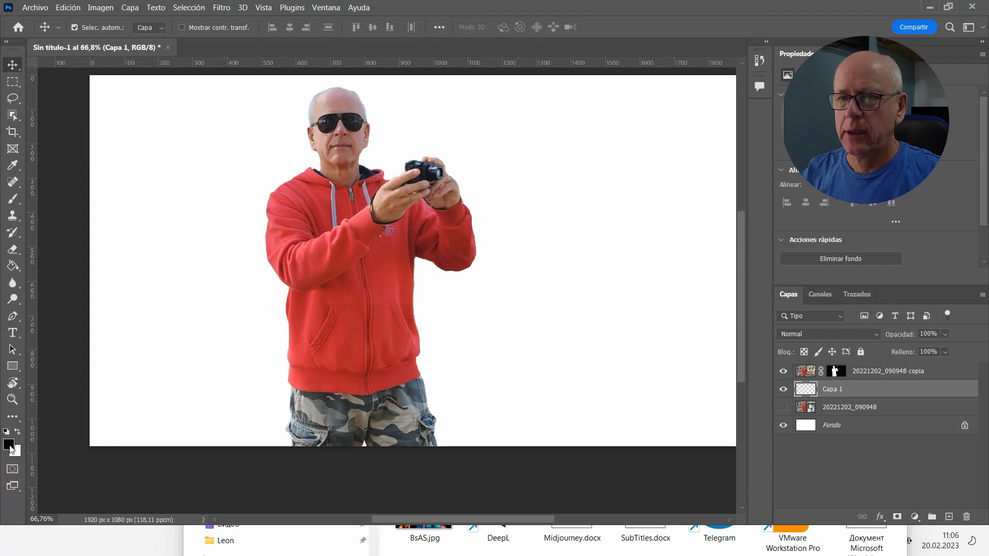
click(68, 7)
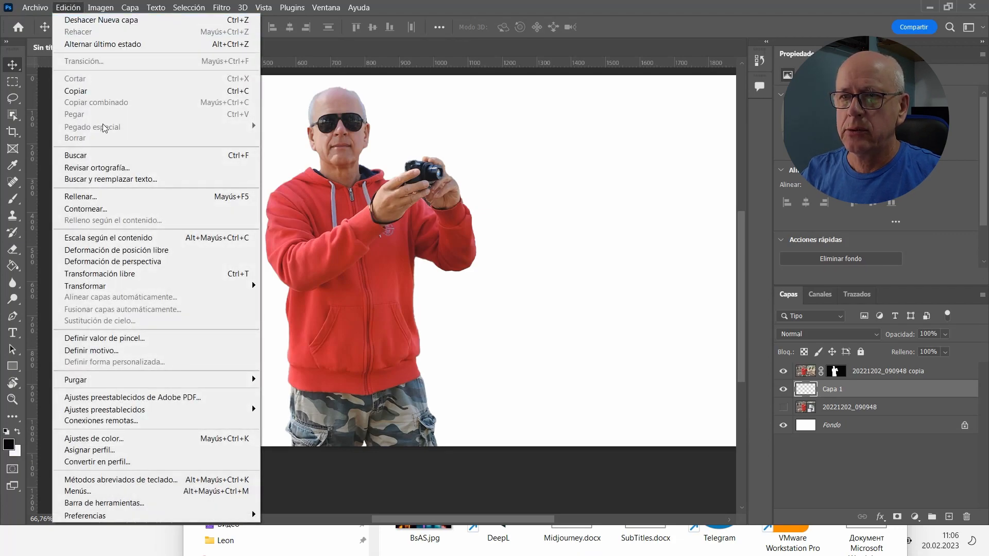
click(108, 196)
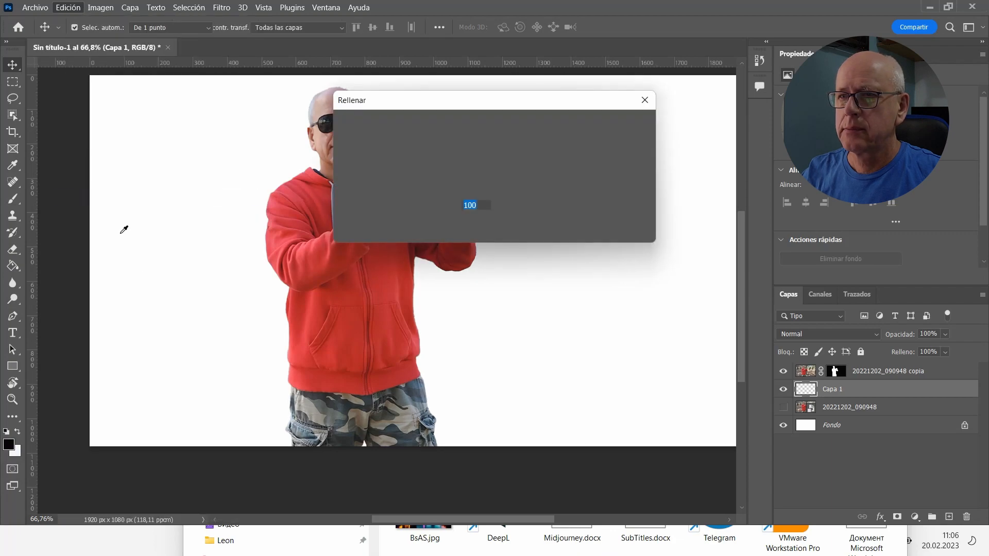
click(624, 125)
key(v)
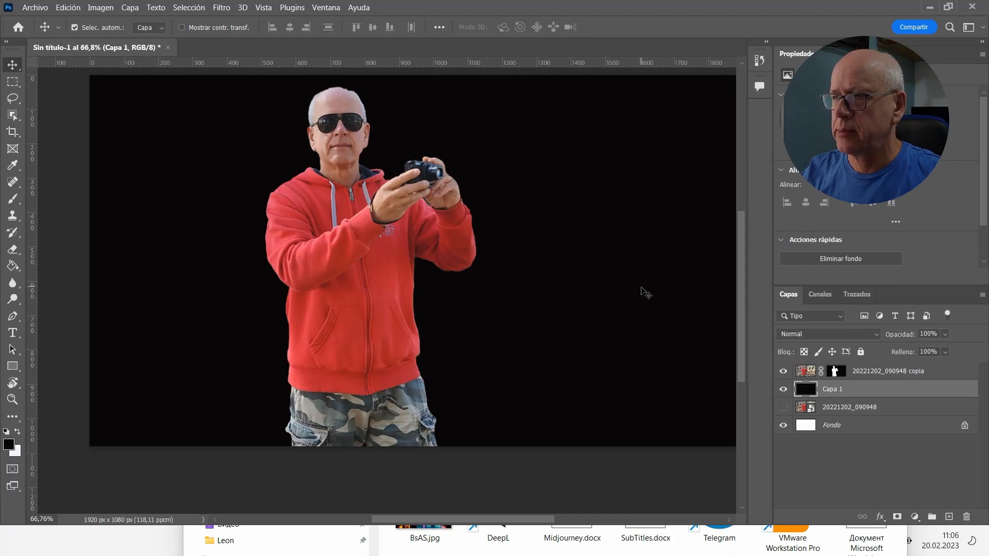
Add a new layer above the cut-out and turn it into a "Color uniforme" fill in turquoise 16c8be
click(930, 375)
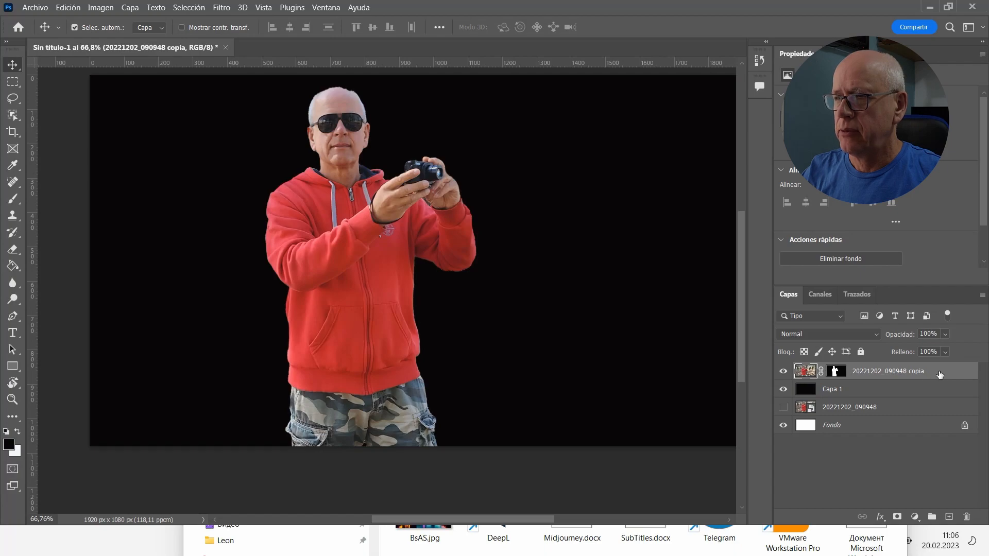
click(949, 517)
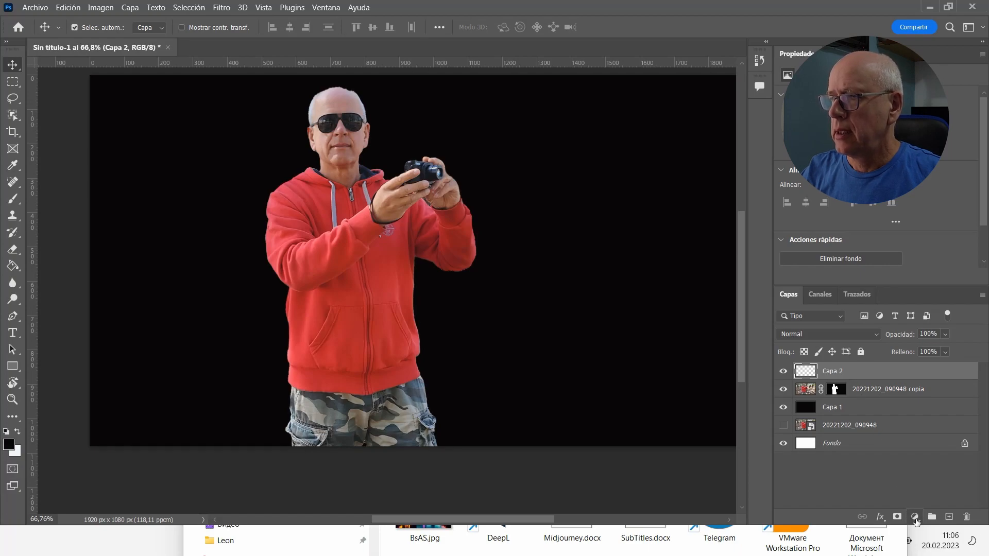
click(915, 517)
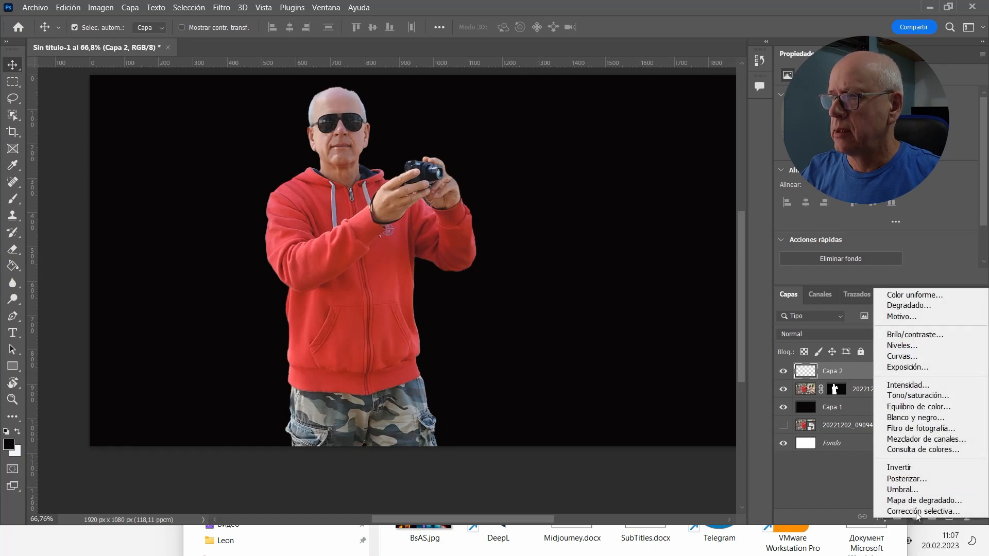
click(922, 297)
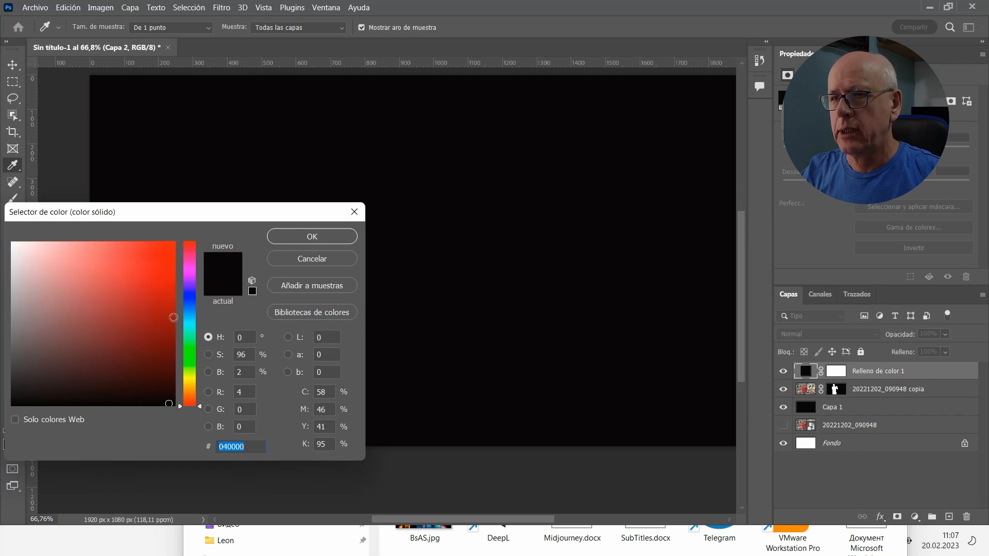
click(190, 325)
click(159, 277)
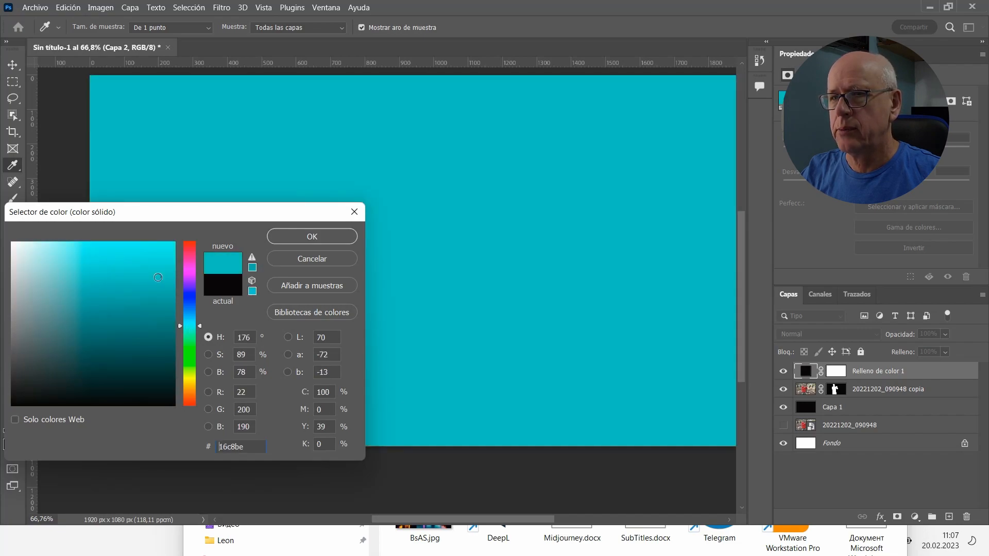
click(313, 236)
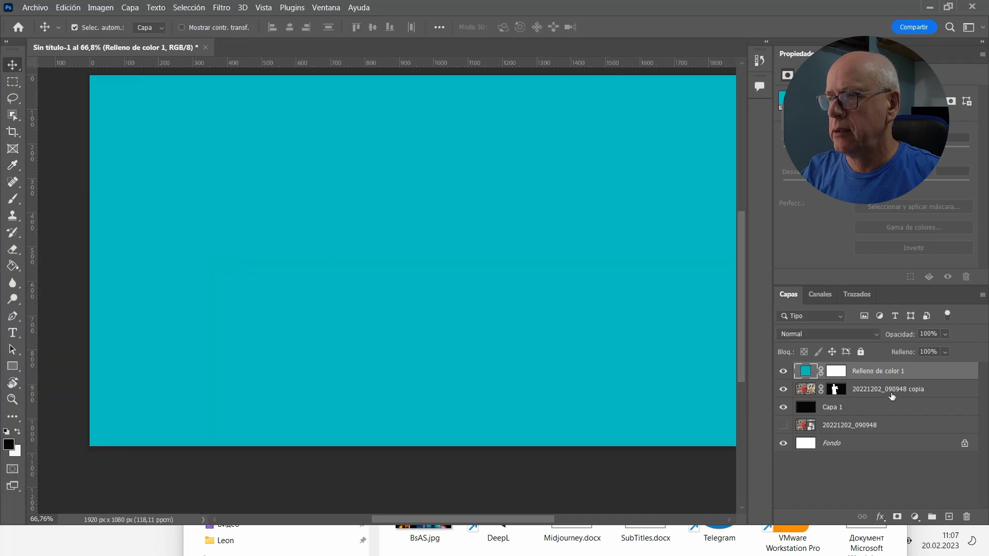
Clip the turquoise fill to the cut-out layer with a clipping mask and set its blend mode to "Trama"
right_click(894, 377)
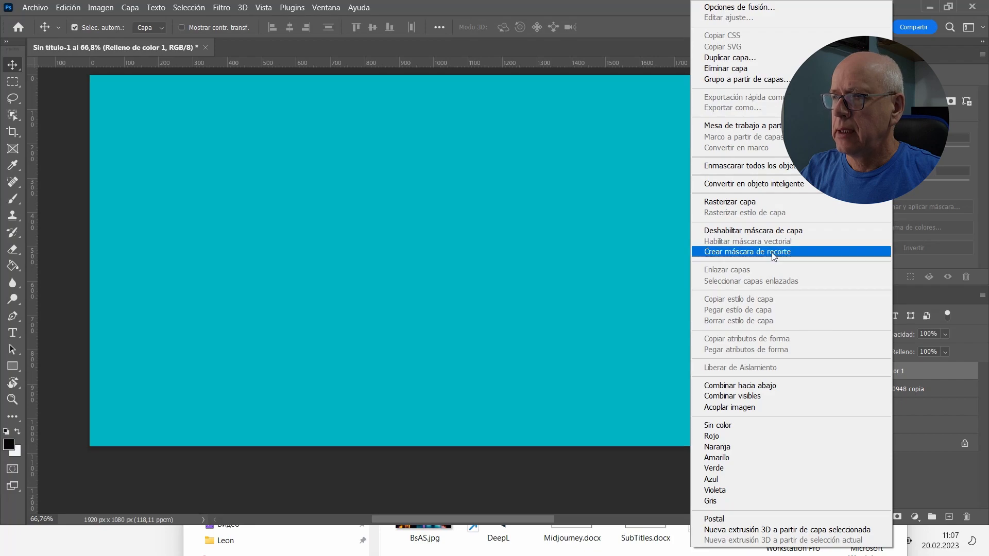
click(737, 252)
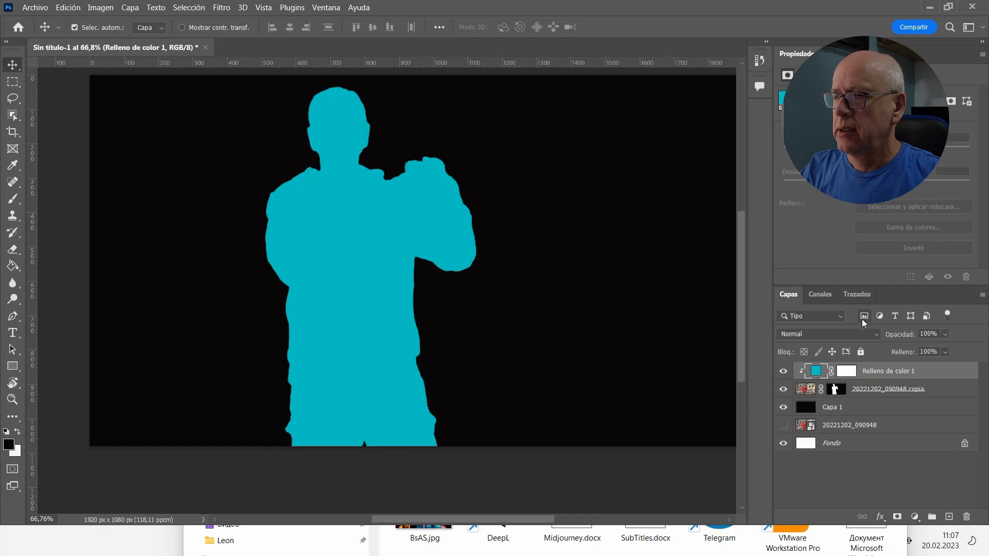
click(859, 335)
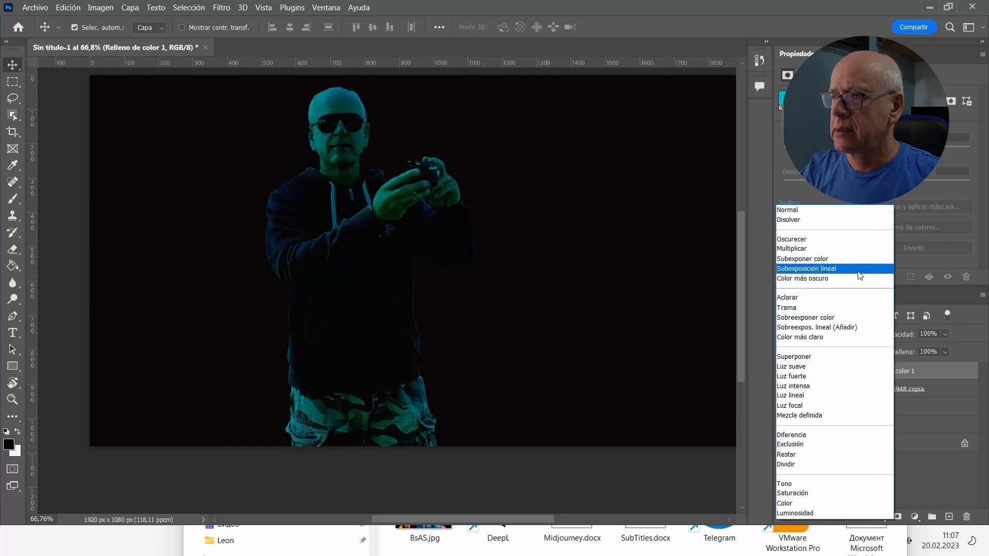
click(809, 308)
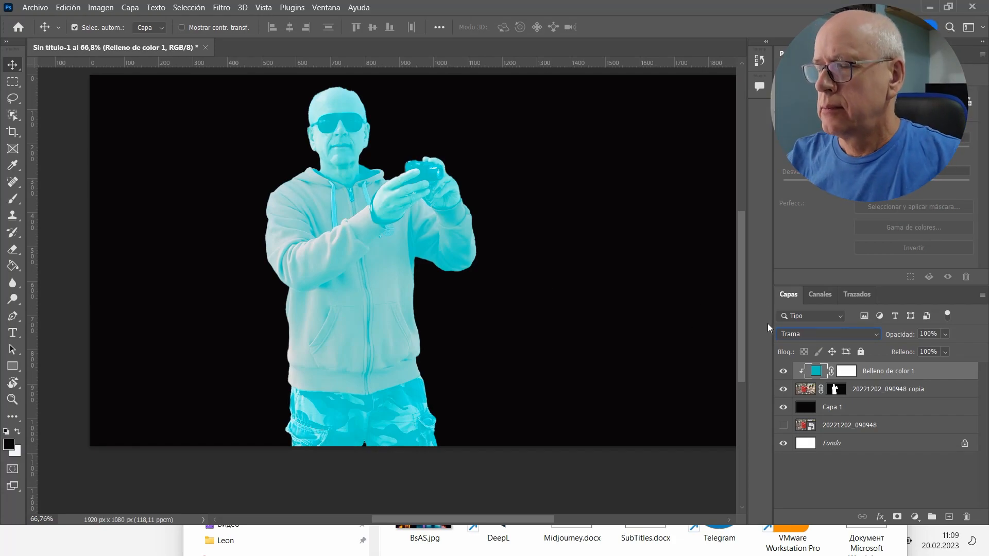
In the turquoise fill's blending options, split the dark limit of "Capa subyacente" to 15 / 48 and accept
double_click(968, 374)
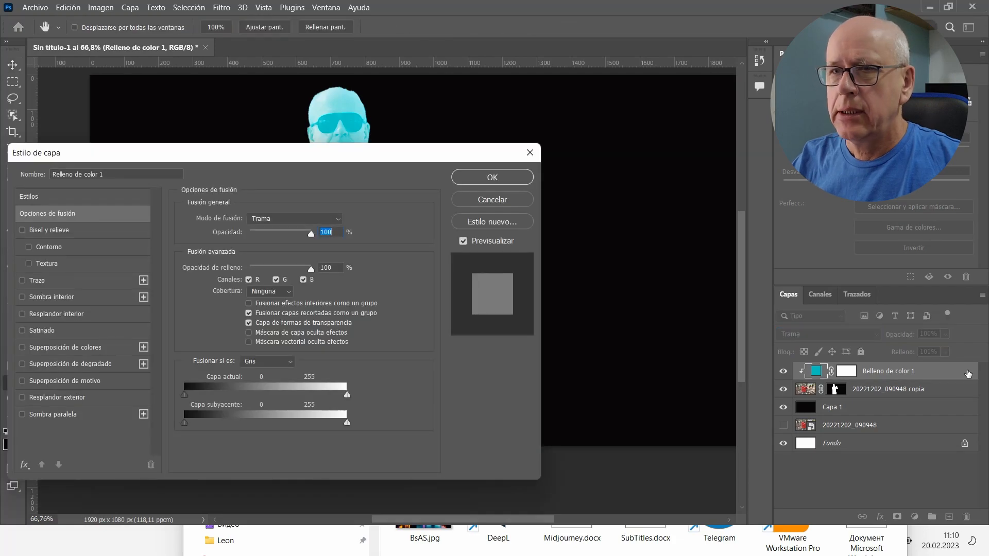
drag(168, 153, 654, 52)
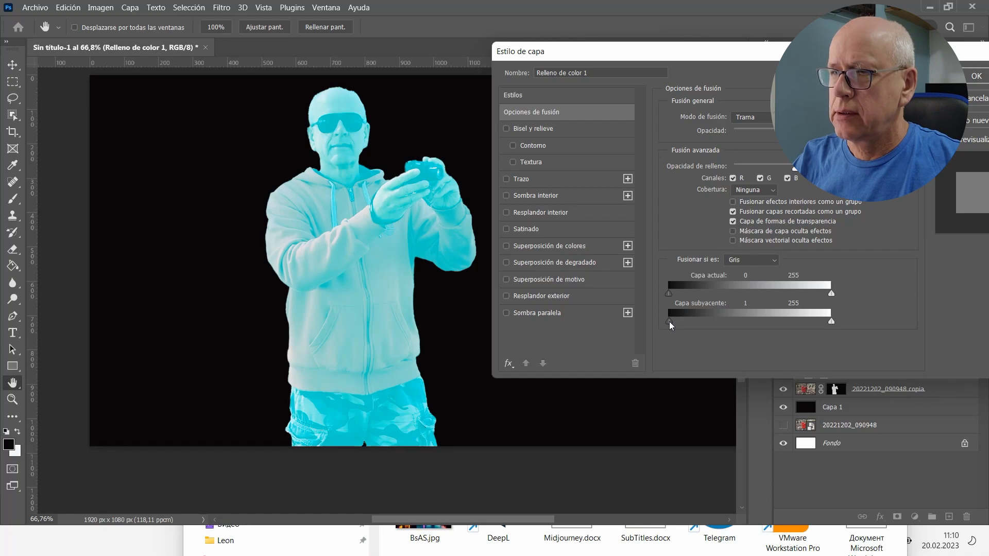
mouse_move(669, 321)
mouse_down()
mouse_move(723, 321)
mouse_move(674, 314)
mouse_up()
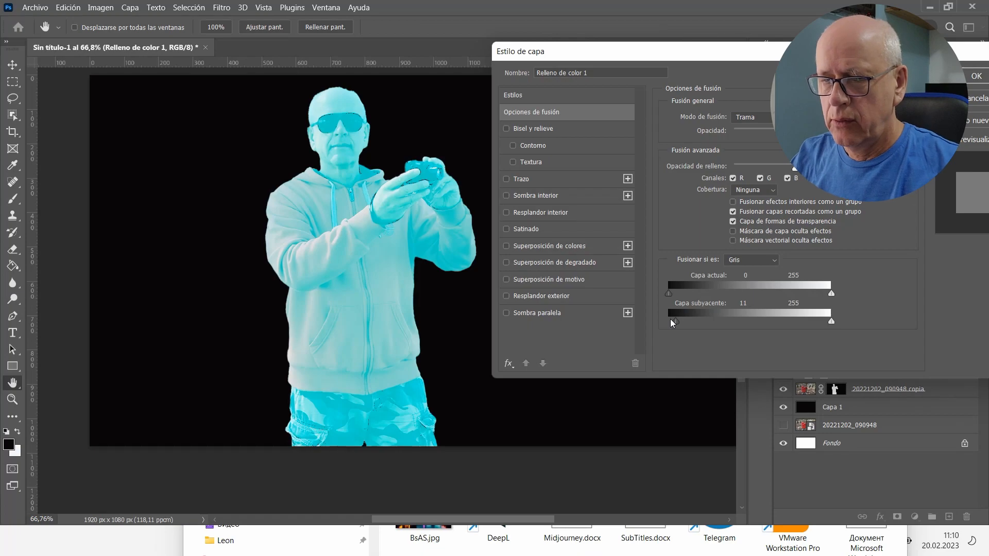
key(alt)
drag(677, 321, 700, 318)
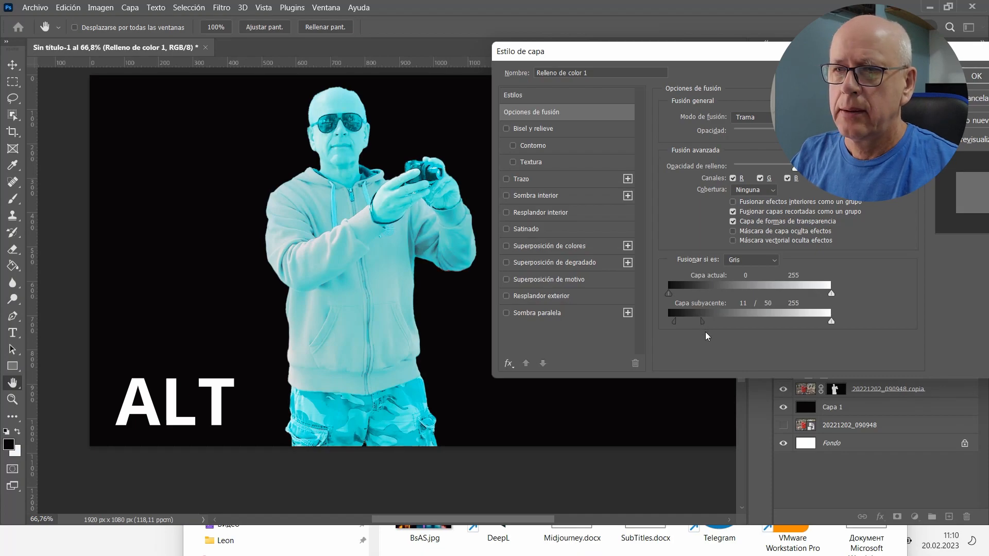
drag(675, 320, 675, 322)
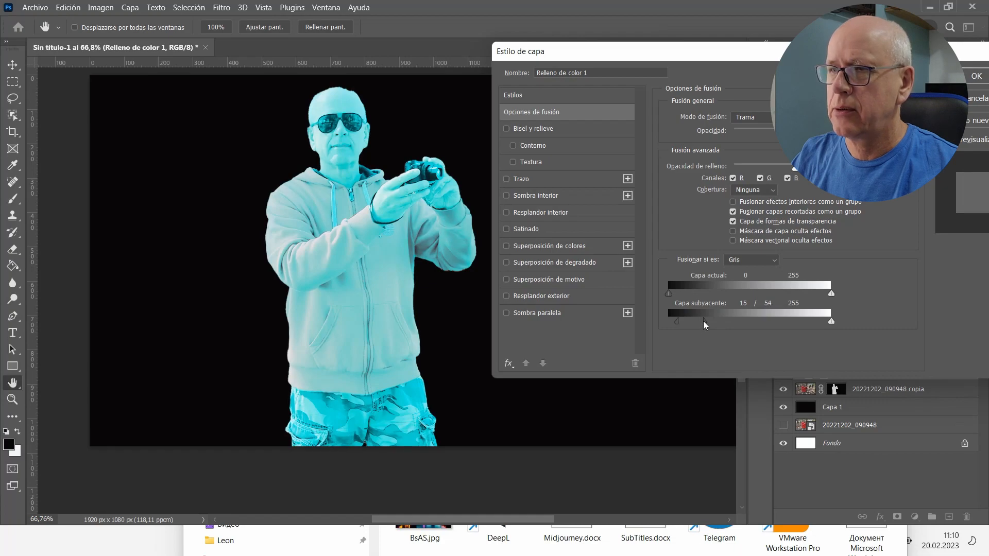
drag(703, 321, 699, 320)
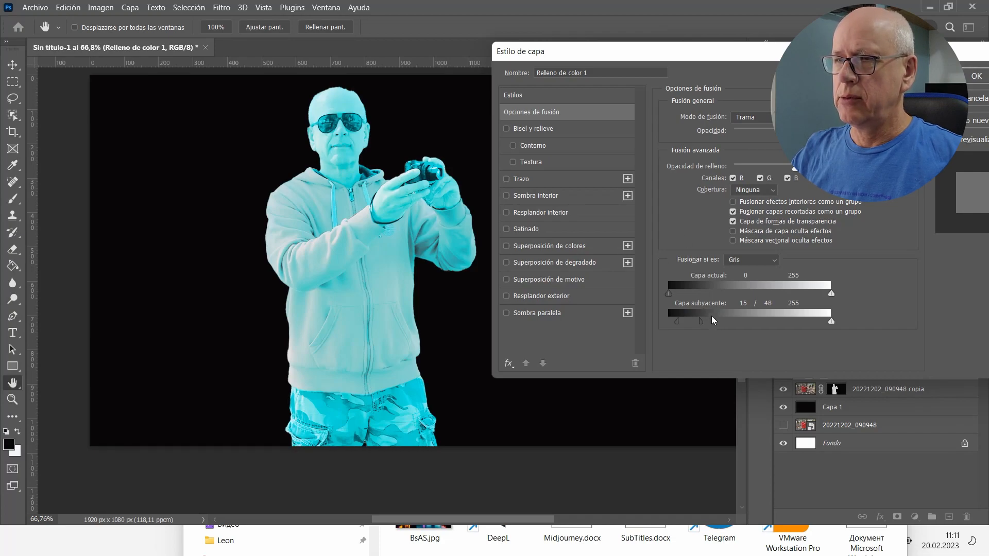
click(976, 76)
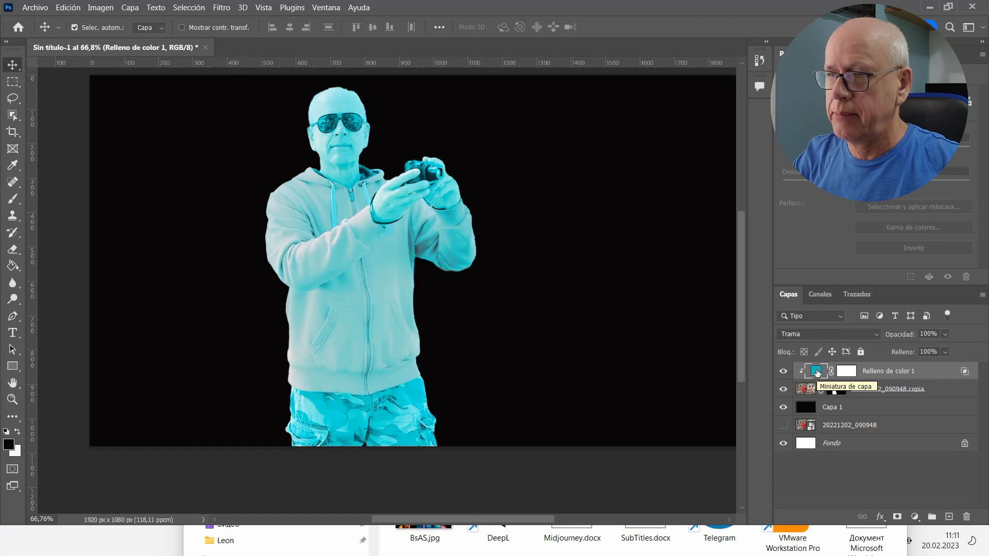
Lower the turquoise fill's opacity to 75% and invert its layer mask to black
click(945, 334)
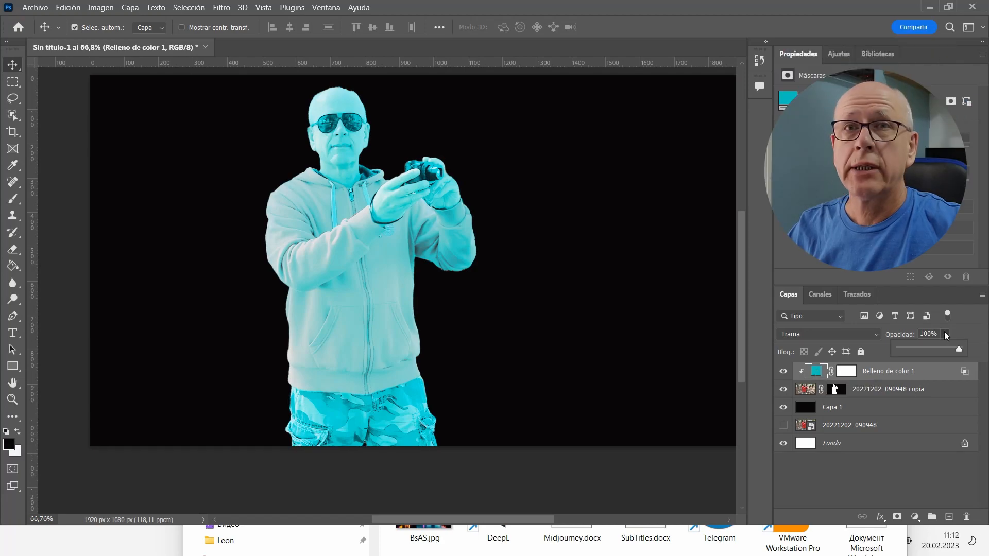
drag(958, 350, 957, 351)
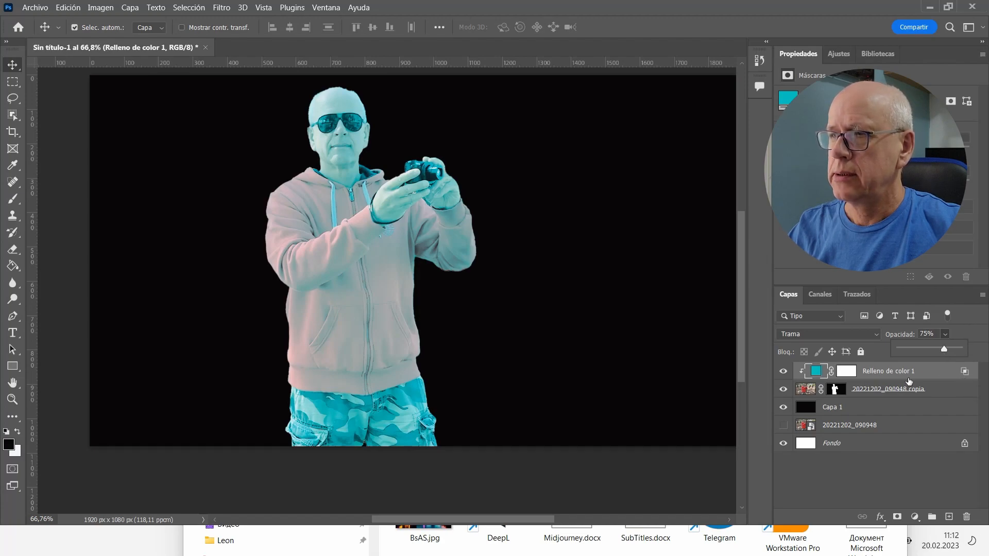
click(851, 370)
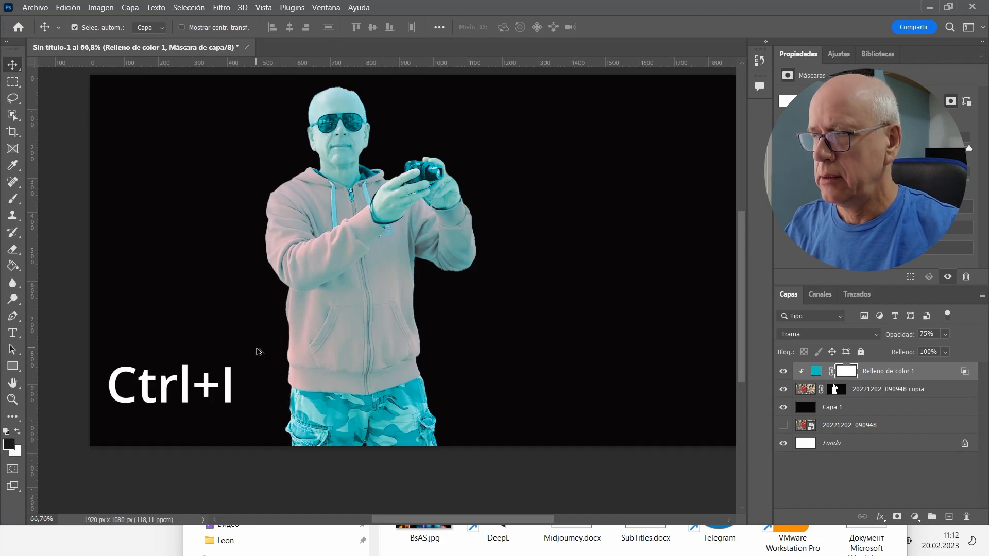
drag(849, 374, 851, 378)
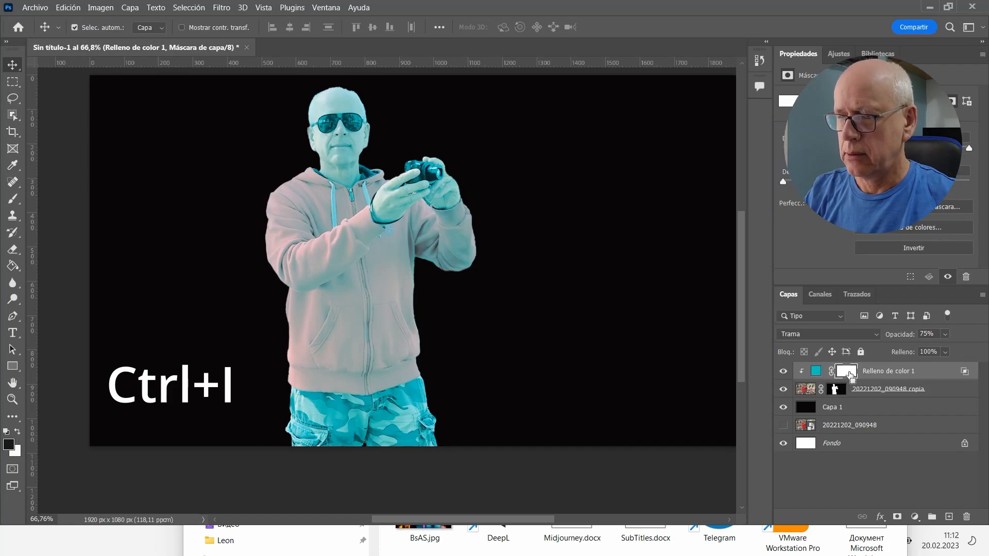
key(ctrl+i)
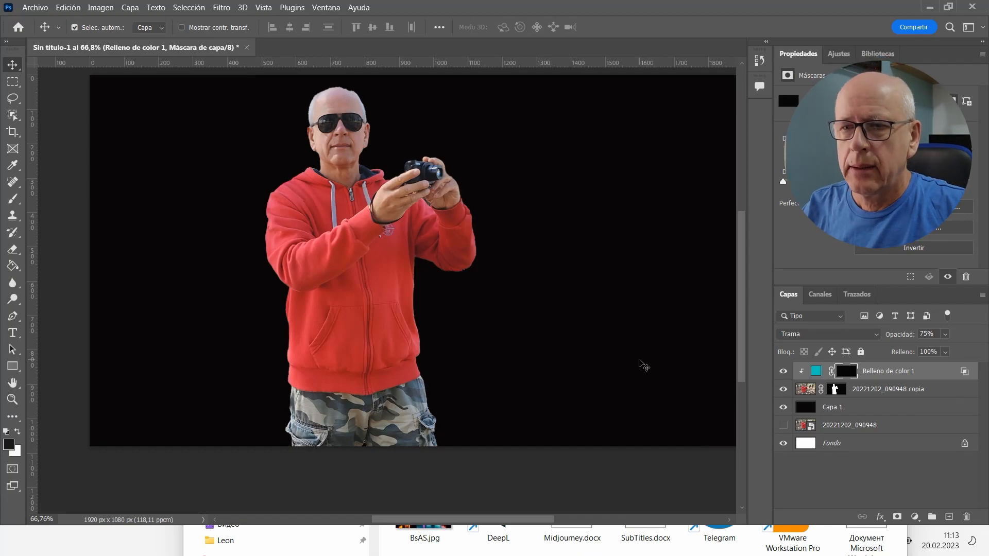
Paint white on the fill's mask with a soft 81 px brush from the hood collar along the shoulder and outer sleeve
click(17, 435)
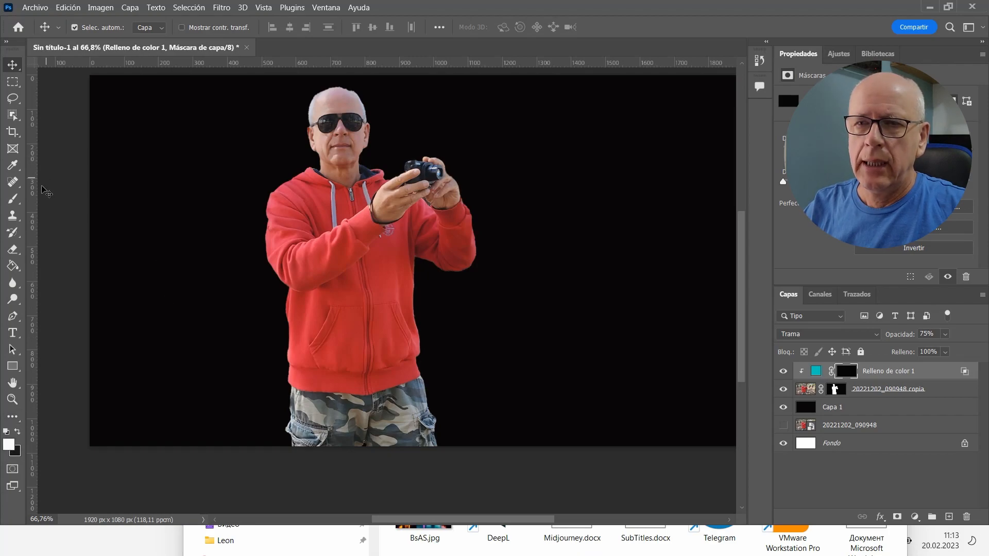
click(13, 199)
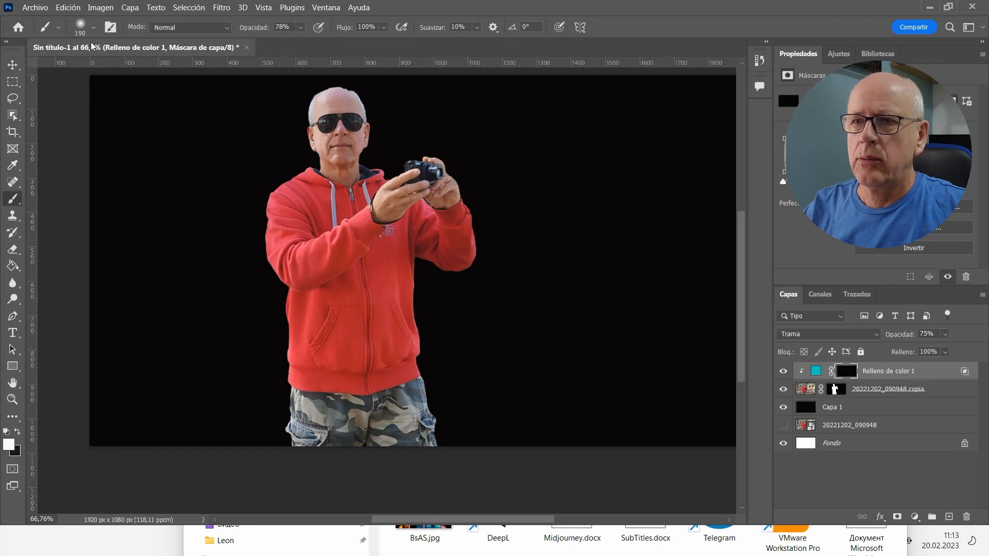
click(95, 28)
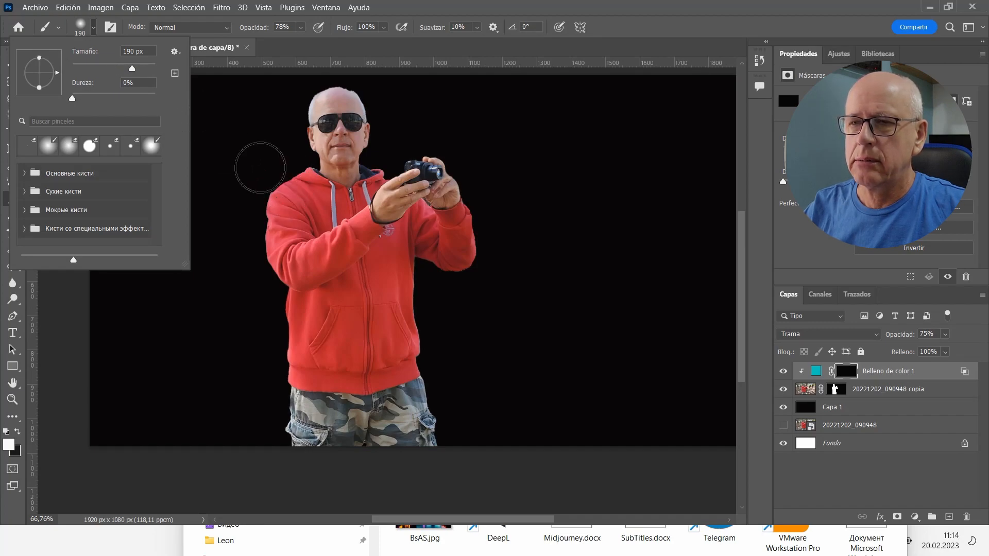
click(120, 66)
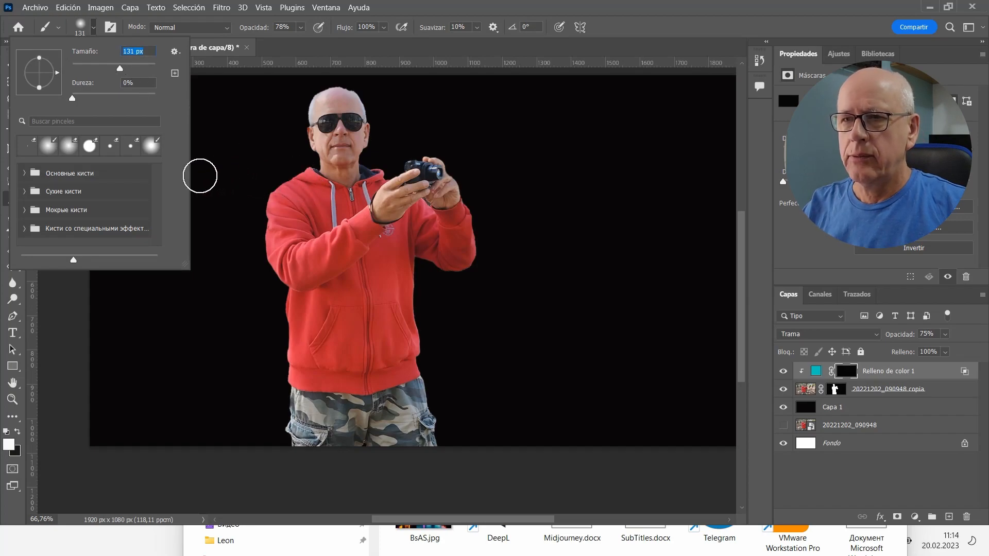
click(94, 28)
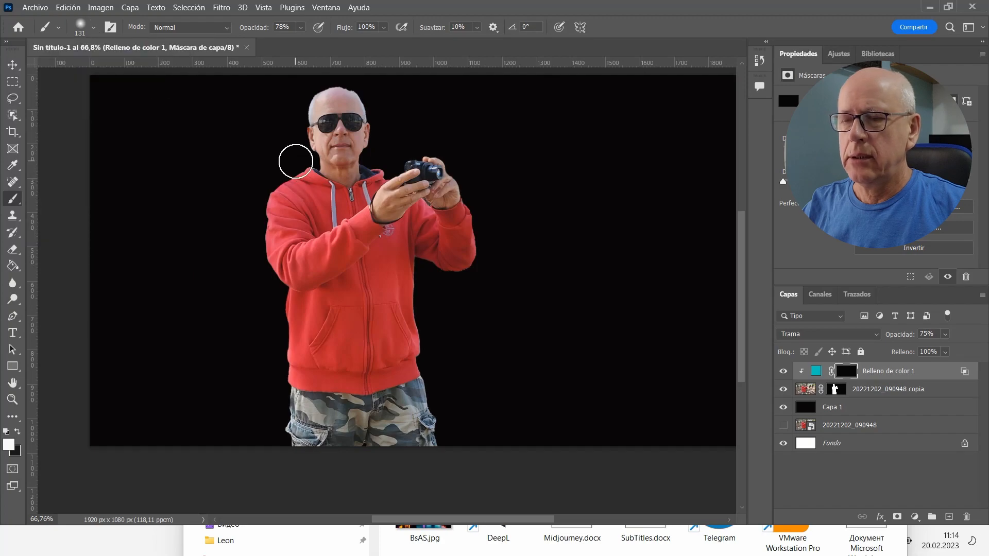
scroll(388, 159, up, 2)
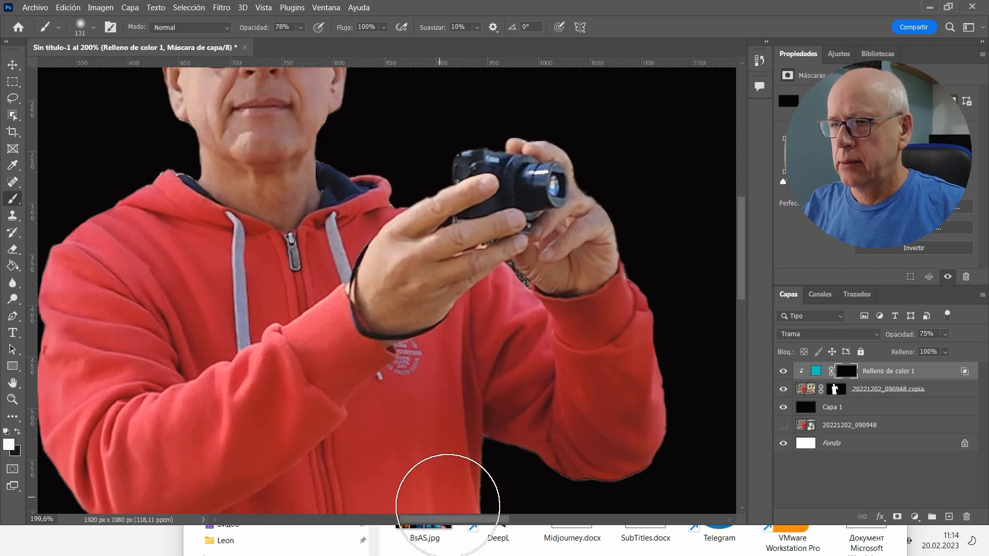
drag(456, 521, 425, 520)
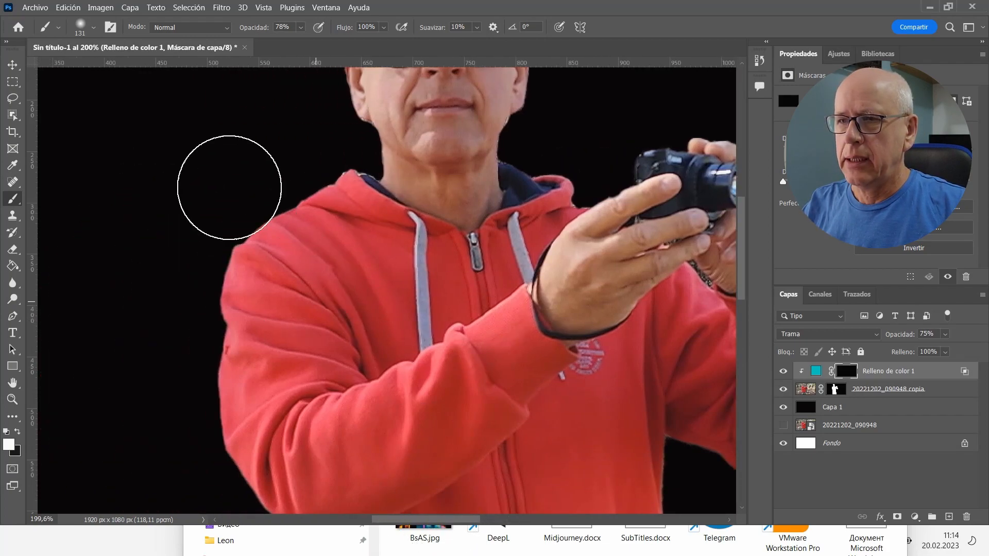
click(94, 29)
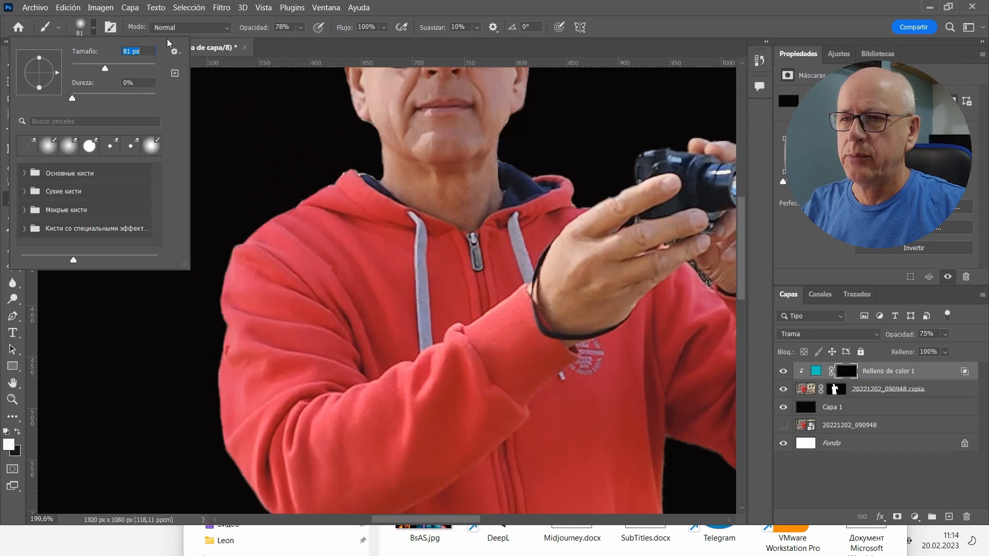
click(97, 30)
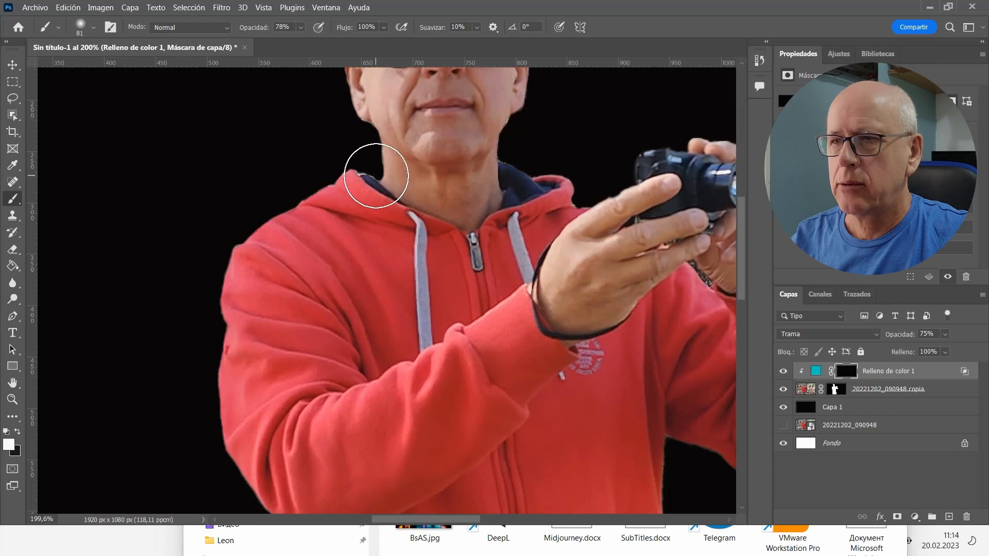
click(368, 178)
mouse_move(369, 178)
mouse_down()
mouse_move(316, 214)
mouse_move(346, 195)
mouse_move(238, 233)
mouse_move(274, 216)
mouse_move(311, 218)
mouse_move(245, 257)
mouse_move(229, 283)
mouse_move(241, 266)
mouse_move(173, 440)
mouse_move(218, 331)
mouse_move(192, 486)
mouse_move(228, 380)
mouse_move(248, 360)
mouse_move(221, 474)
mouse_up()
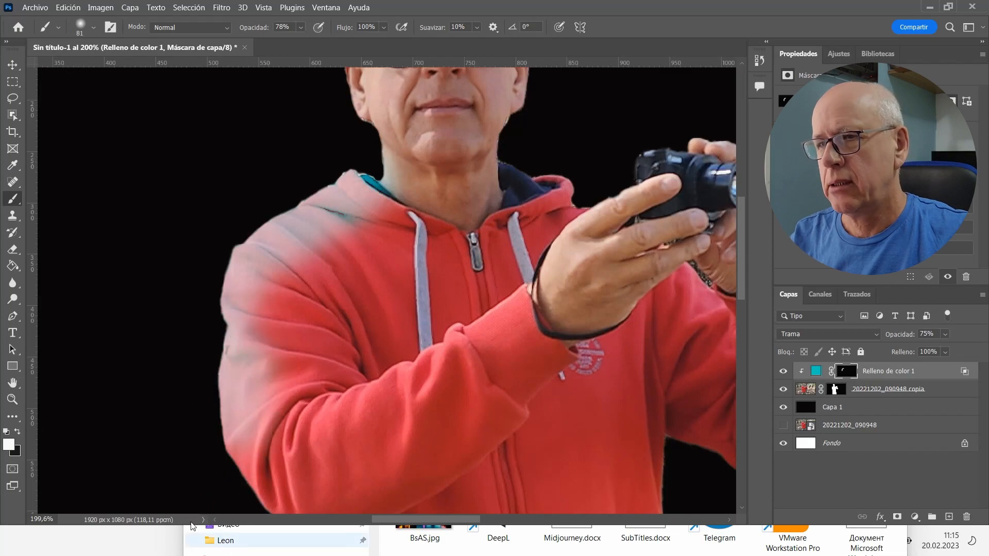
Try extending the tint down the sleeve and hoodie side with a 147 px brush at 73% hardness, and undo the strokes
scroll(397, 347, down, 3)
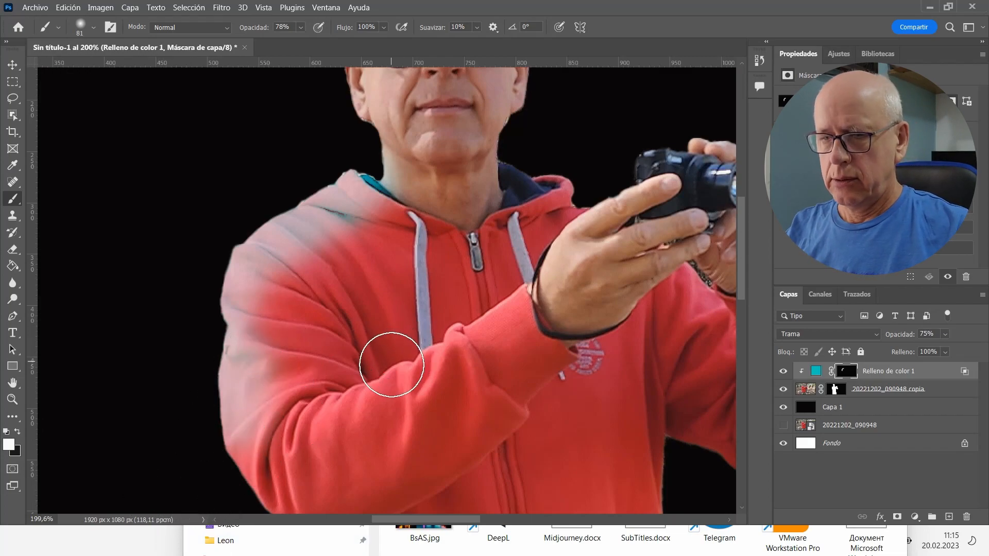
scroll(395, 370, down, 2)
scroll(395, 370, down, 3)
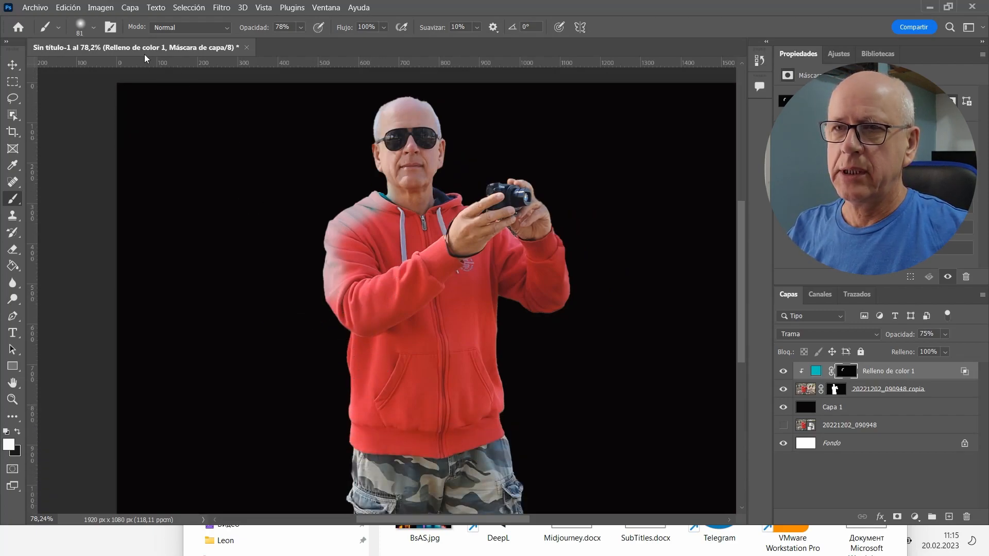
click(94, 28)
click(125, 65)
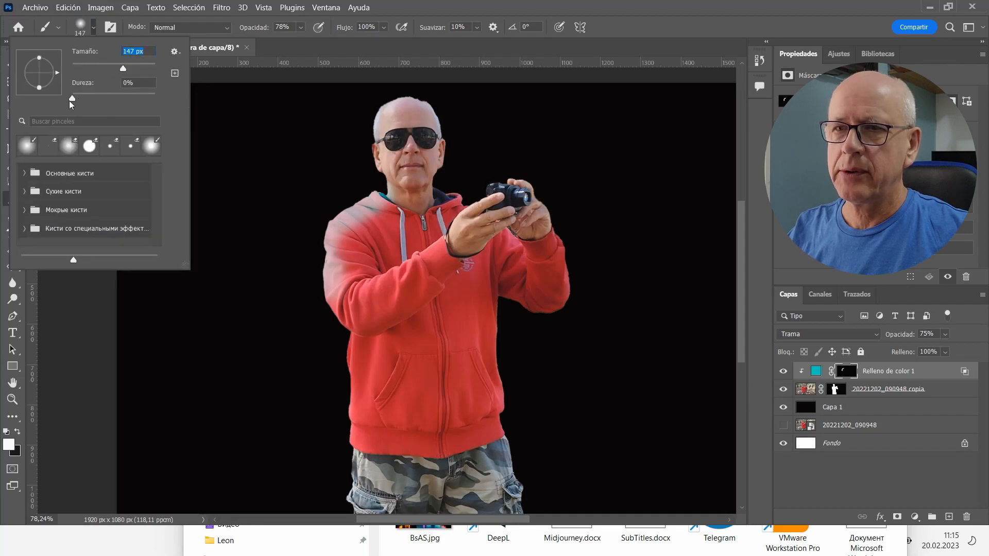
drag(72, 101, 132, 101)
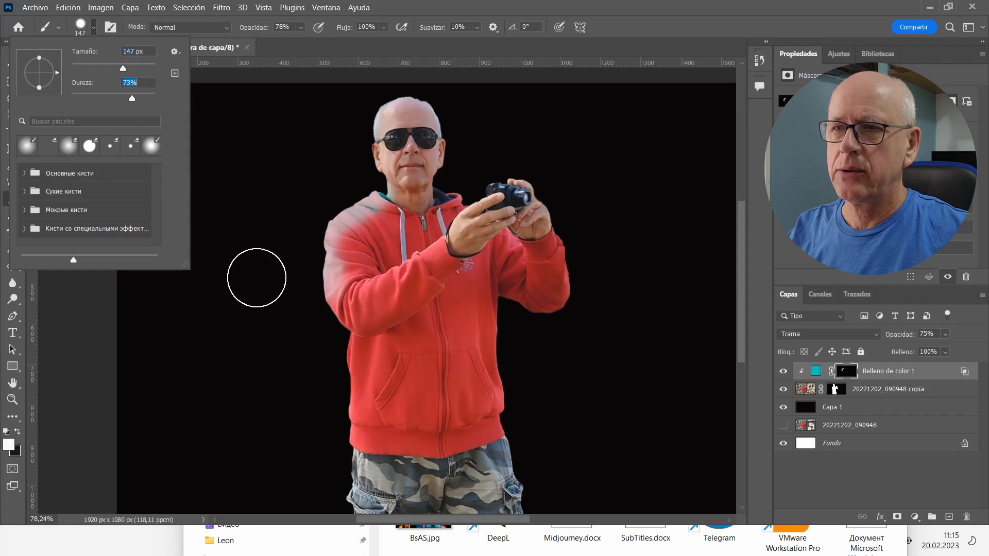
mouse_move(323, 270)
mouse_down()
mouse_move(345, 390)
mouse_move(347, 343)
mouse_move(332, 420)
mouse_move(346, 350)
mouse_up()
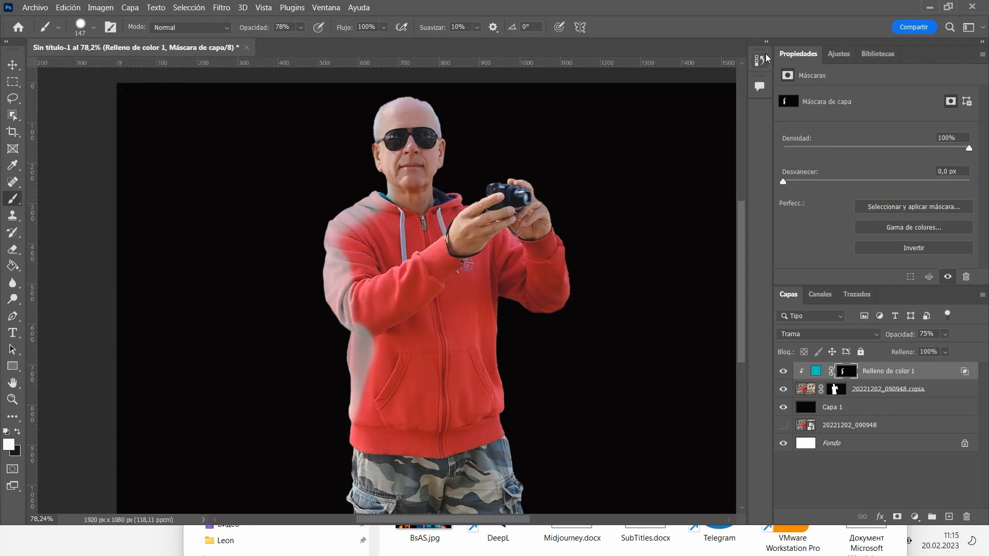
click(758, 67)
click(645, 90)
click(644, 78)
Set the brush to 93 px with 4% hardness and step back to an earlier brush stroke in the history
click(93, 30)
drag(120, 68, 111, 68)
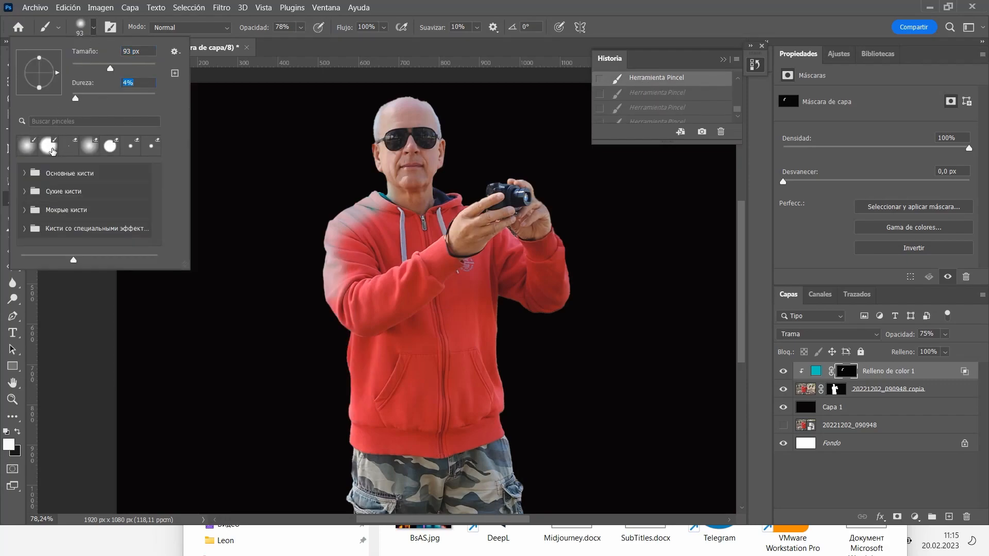
key(e)
click(101, 68)
scroll(727, 103, up, 1)
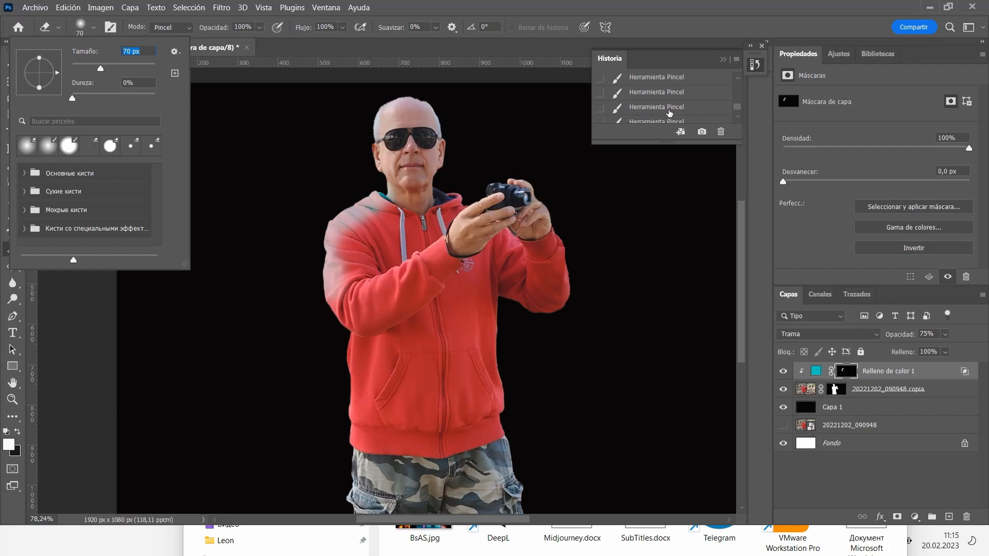
click(669, 108)
click(670, 95)
Enlarge the soft eraser to 144 px and erase the painted tint from the shoulder and sleeve on the mask
click(93, 30)
click(111, 68)
click(118, 68)
click(123, 68)
click(325, 176)
click(330, 207)
click(324, 218)
click(347, 218)
Repaint the mask with the 93 px white brush along the shoulder, outer sleeve, hoodie side and top of the camouflage trousers
click(14, 198)
click(93, 29)
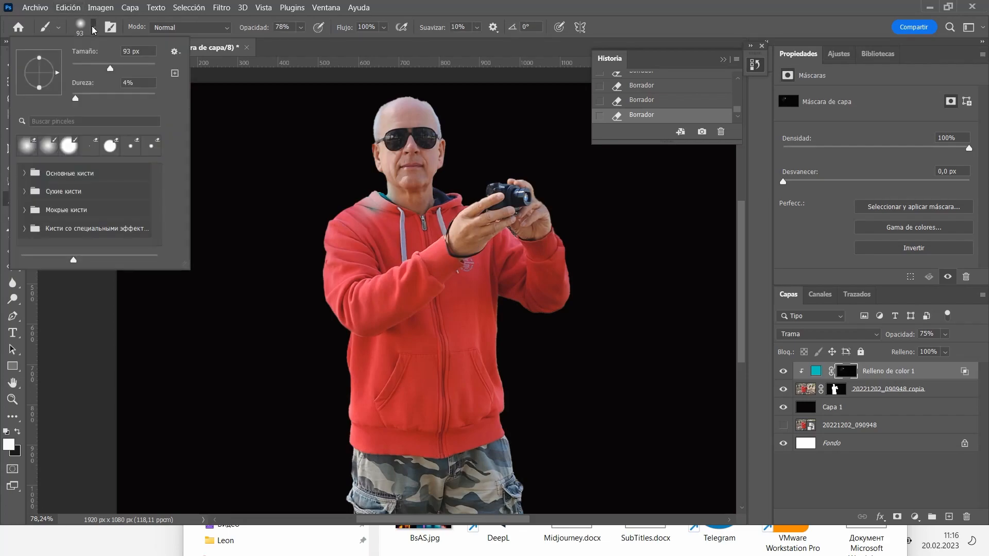
key(e)
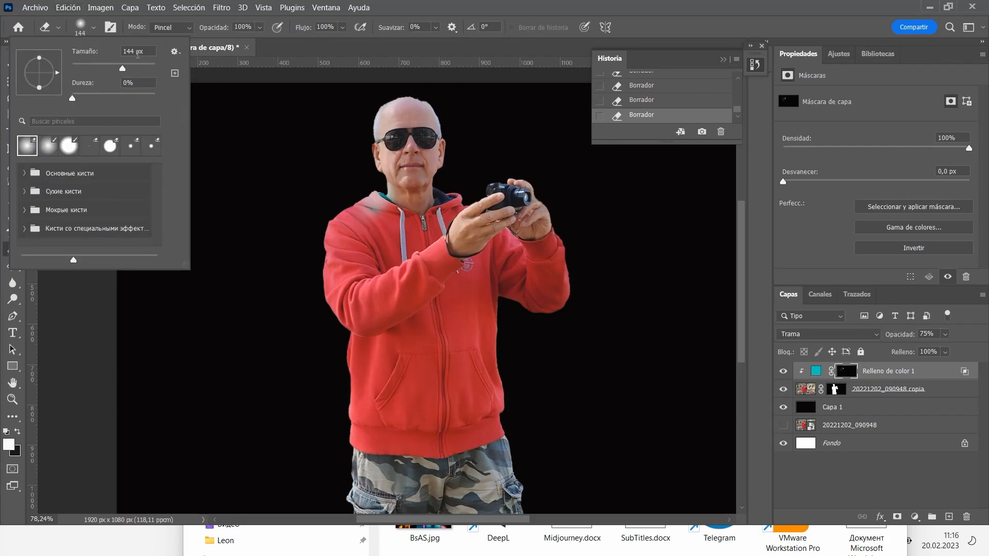
click(13, 198)
mouse_move(353, 198)
mouse_down()
mouse_move(327, 332)
mouse_move(389, 454)
mouse_up()
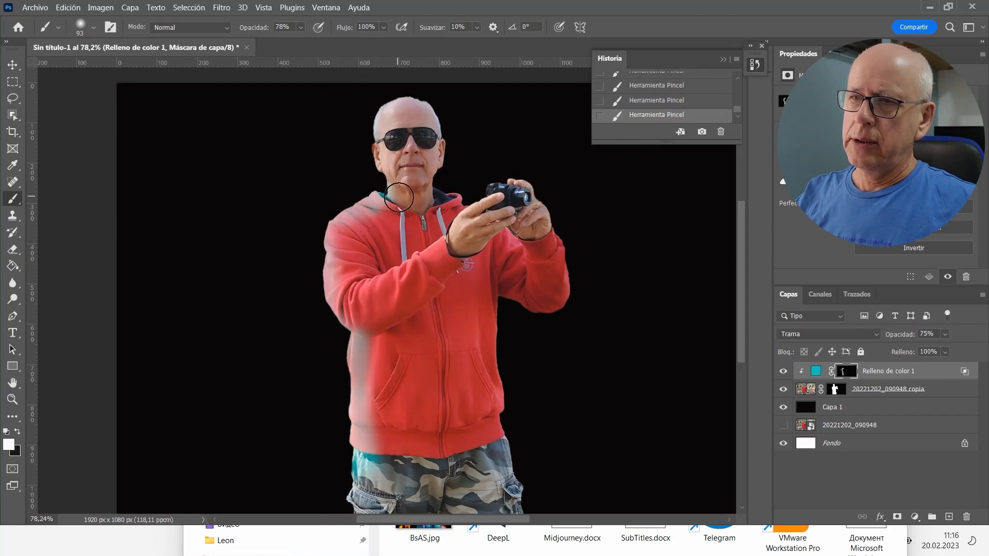
Try a tint stroke on the man's neck, undo it and close the history
drag(394, 194, 407, 205)
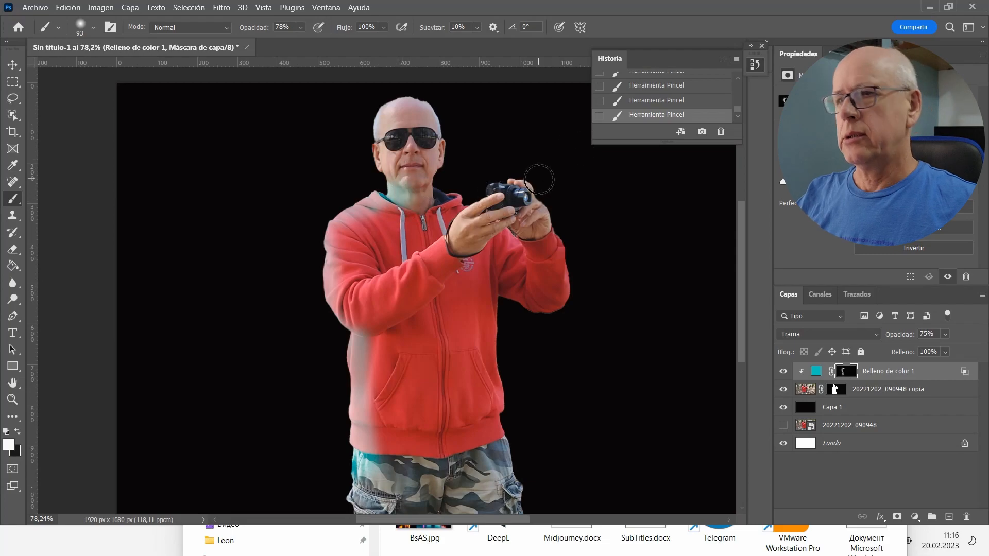
click(657, 100)
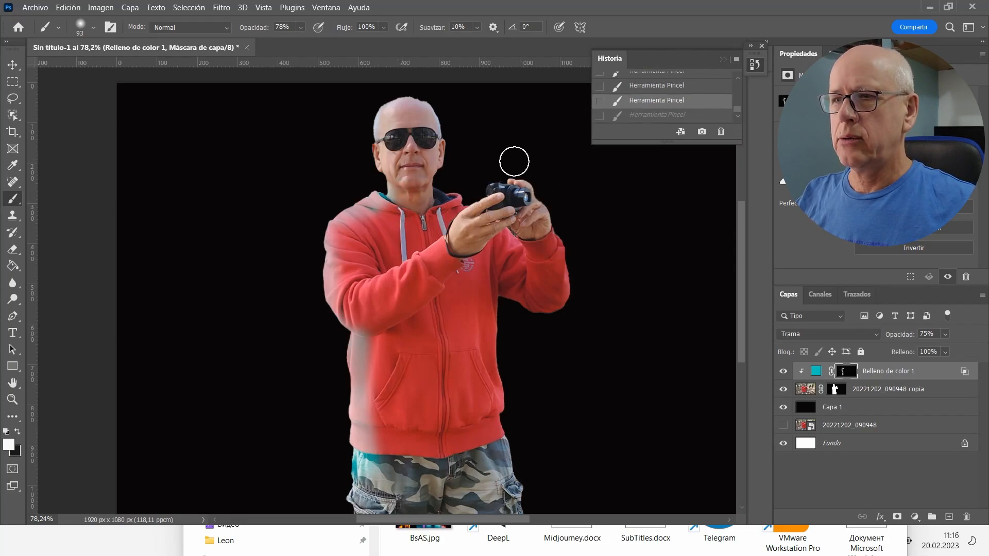
click(754, 62)
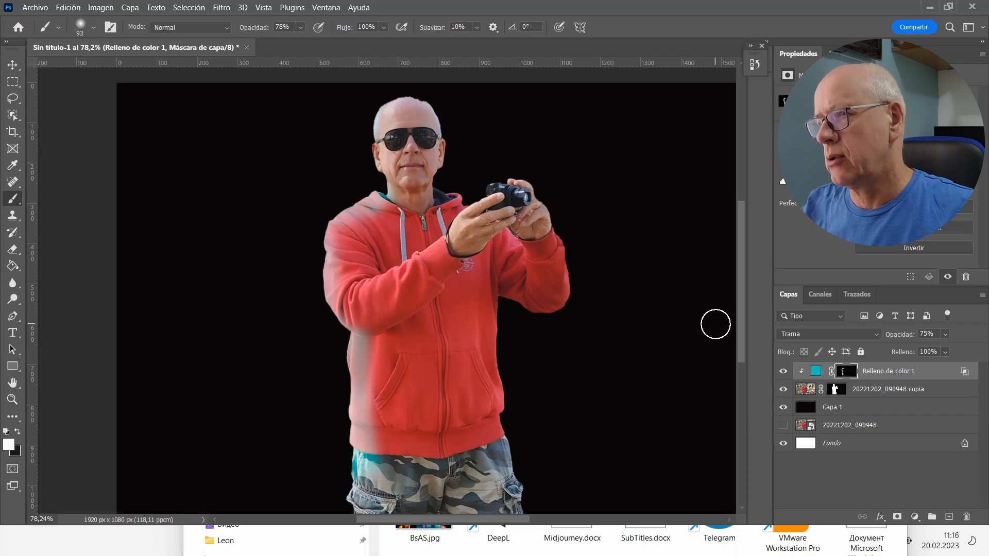
Enlarge the brush to 197 px and paint a wider tint on the mask along the shoulder, outer sleeve, hoodie side and trousers
click(93, 27)
drag(122, 67, 133, 67)
click(344, 228)
click(755, 64)
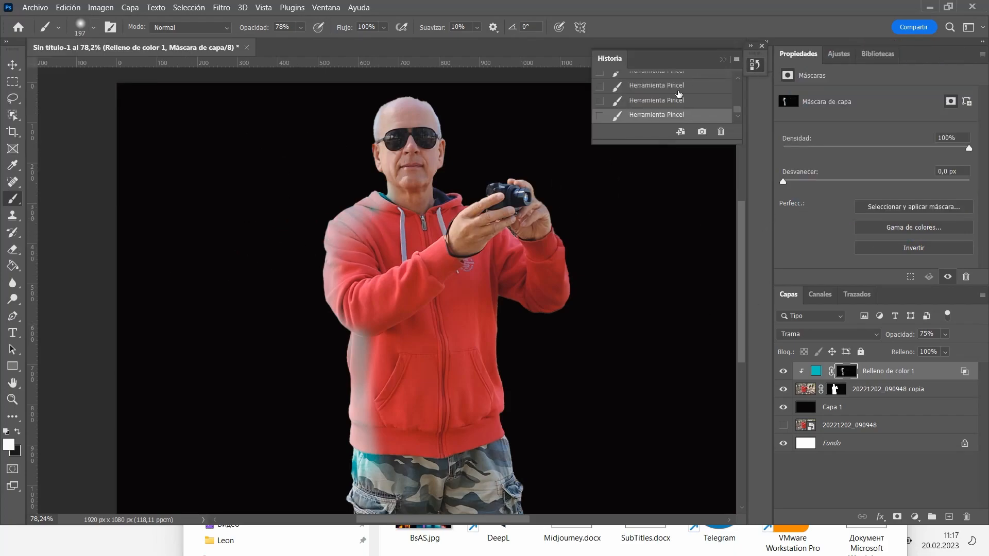
click(669, 96)
scroll(657, 96, up, 3)
mouse_move(355, 190)
mouse_down()
mouse_move(316, 205)
mouse_move(316, 304)
mouse_move(346, 491)
mouse_up()
Try a tint stroke along the man's neck with a 9 px brush and undo it
click(93, 27)
drag(133, 67, 89, 67)
click(384, 187)
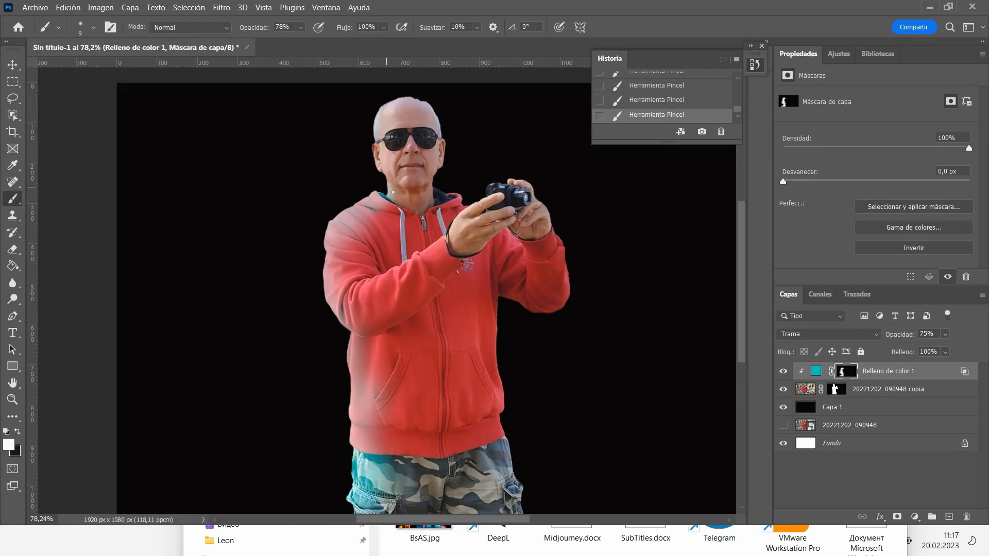
drag(387, 188, 412, 210)
key(ctrl+z)
Set the brush to 24 px, paint the tint along the neck and hood collar, and close the history
click(94, 28)
drag(79, 67, 82, 67)
drag(373, 193, 403, 217)
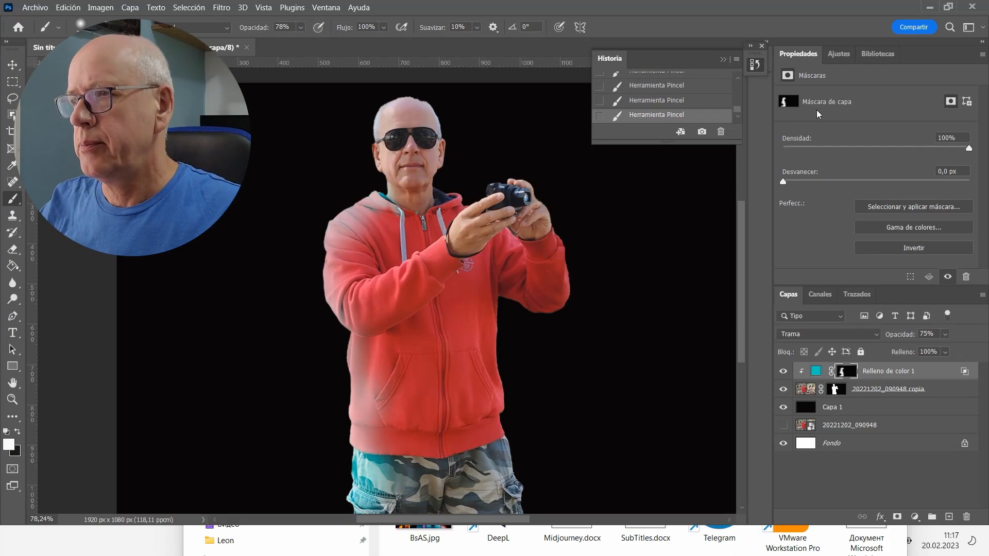
click(760, 72)
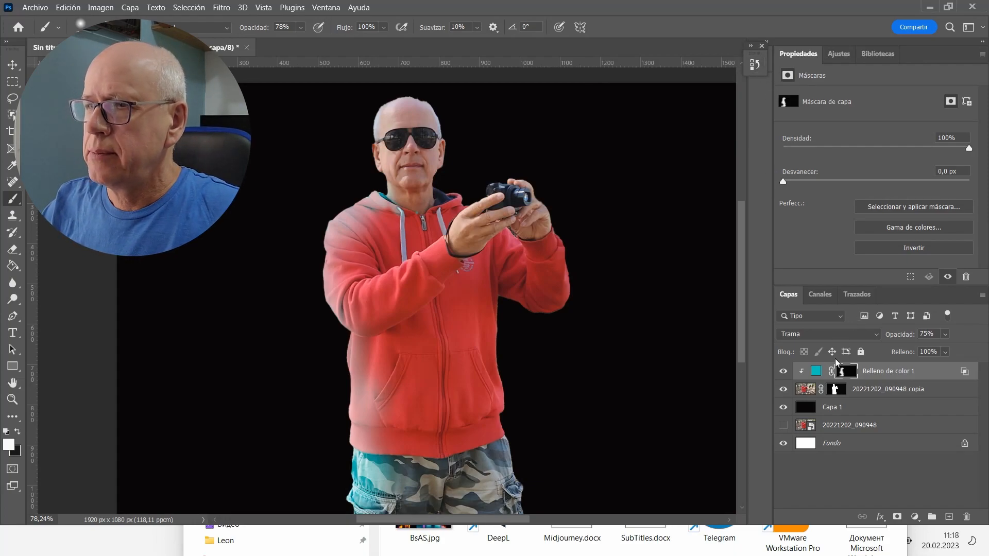
Open the solid colour of the Relleno de color 1 fill for editing and move the colour picker clear of the man
click(815, 371)
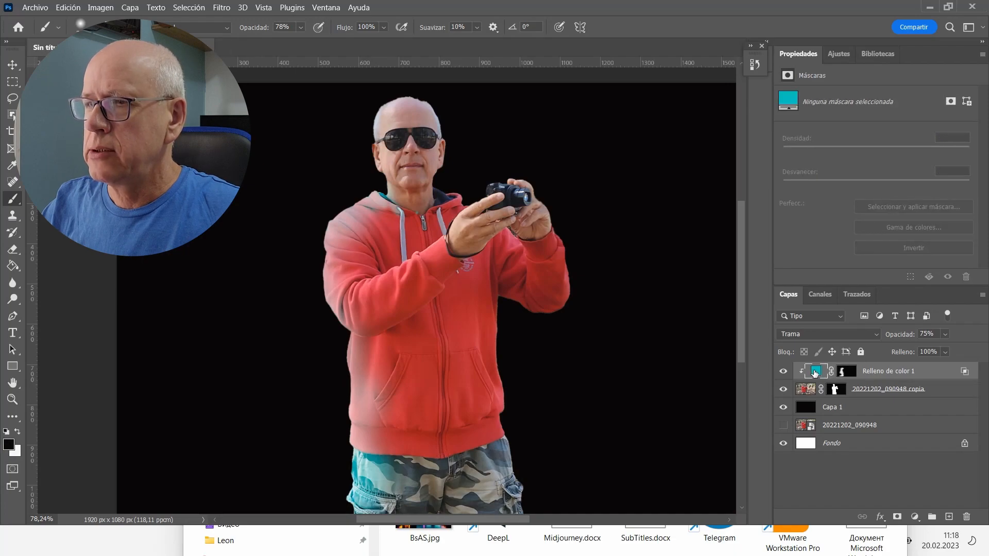
double_click(816, 371)
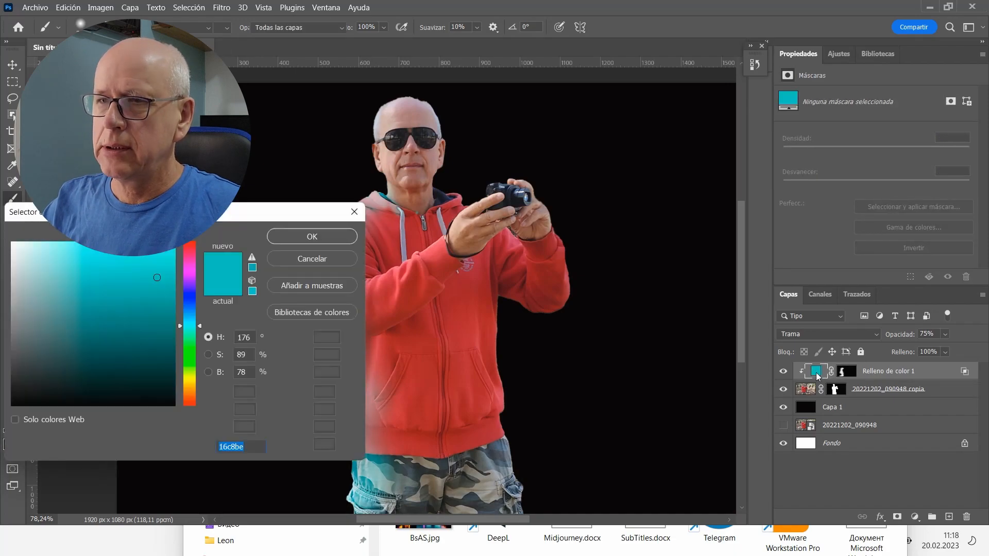
drag(159, 215, 714, 81)
Try red and several near-neutral light grey tints as the edge light colour
click(741, 112)
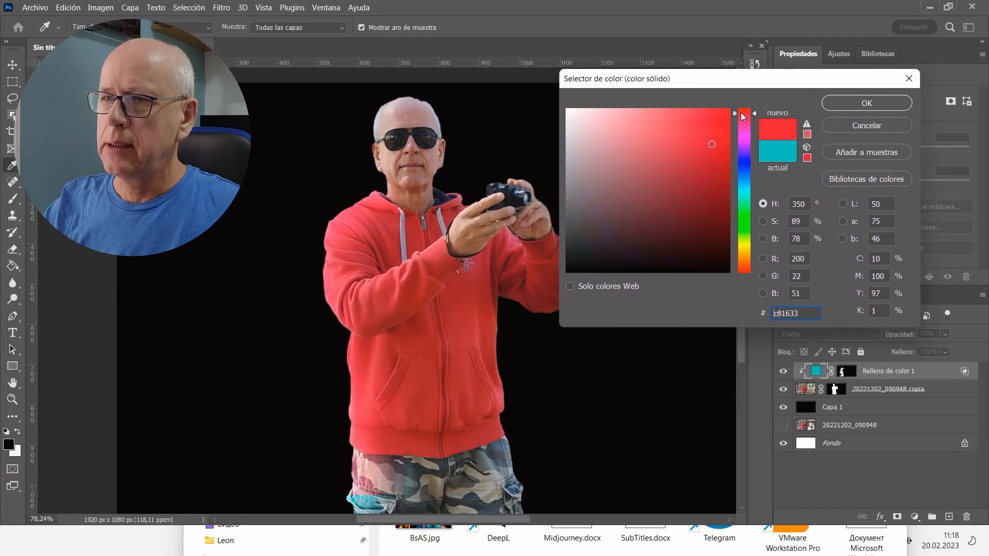
drag(690, 164, 600, 241)
click(575, 167)
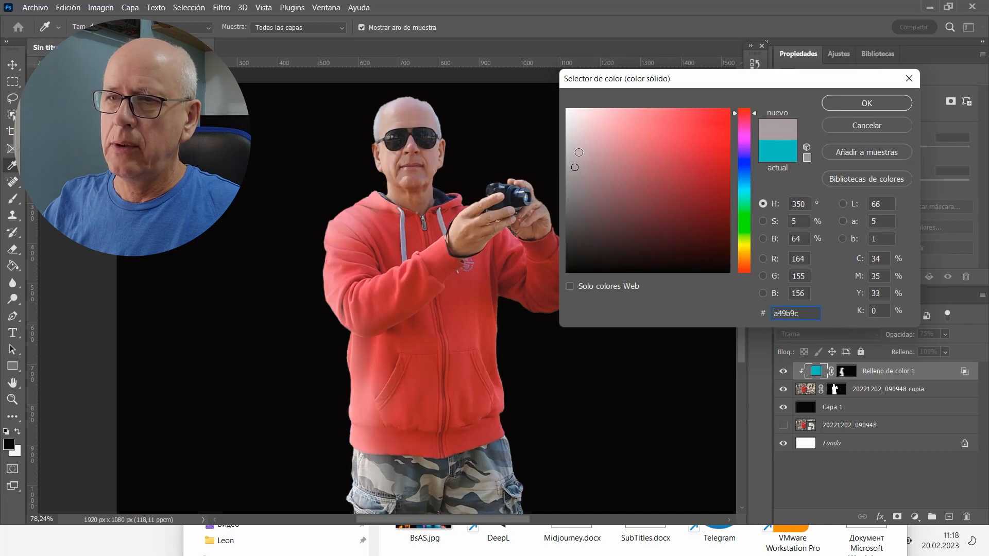
click(580, 143)
click(582, 129)
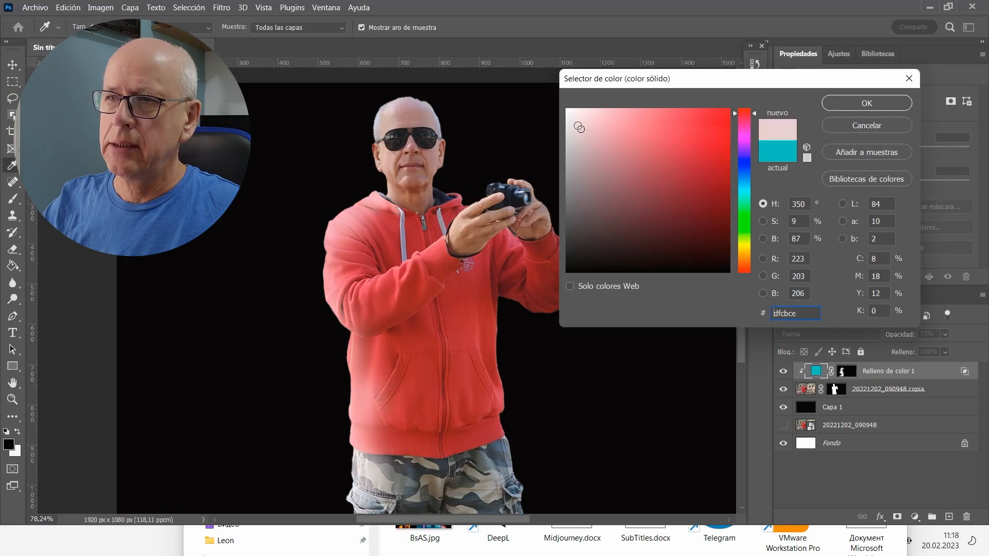
click(570, 124)
click(569, 139)
click(570, 159)
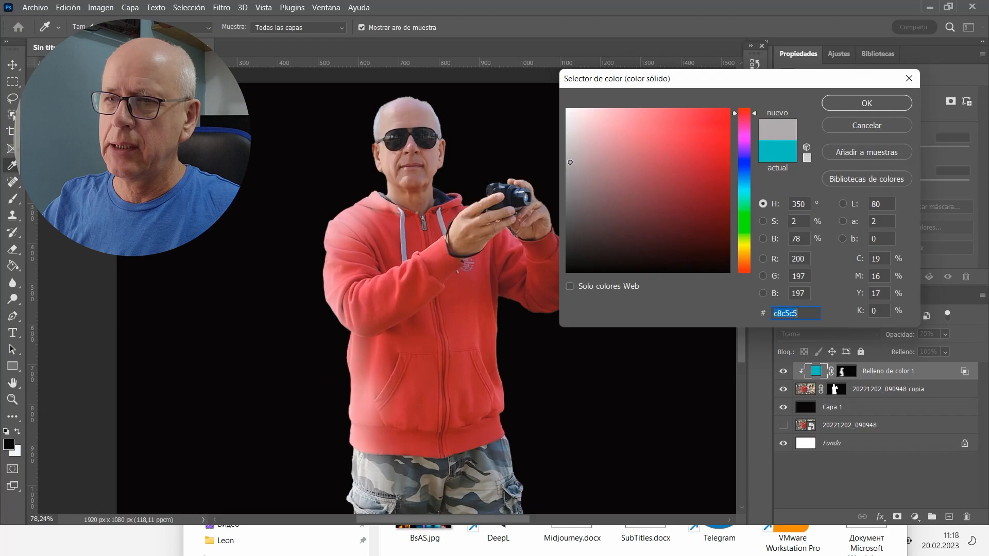
click(573, 188)
click(567, 137)
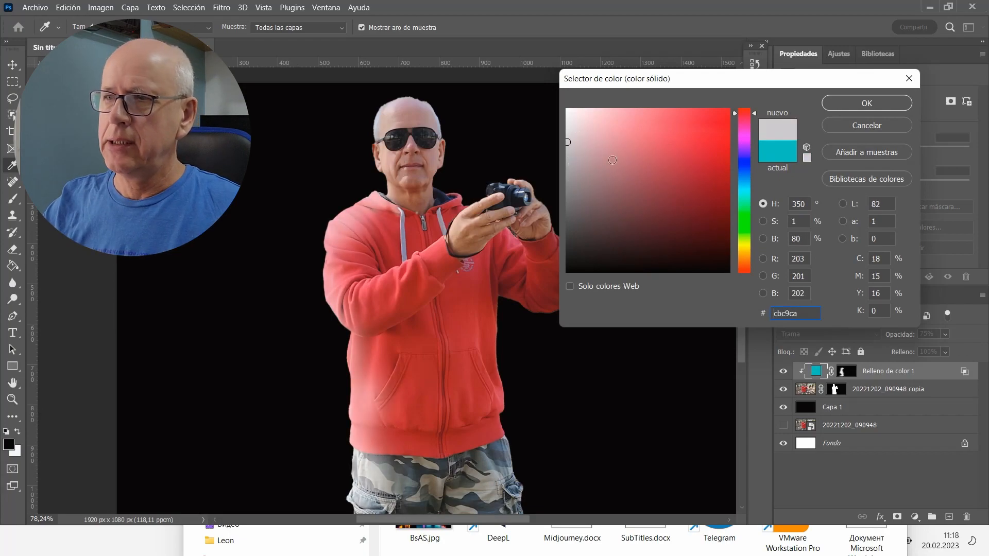
Set the edge light fill to the pale yellow e9ec8d after comparing several yellow shades
click(749, 244)
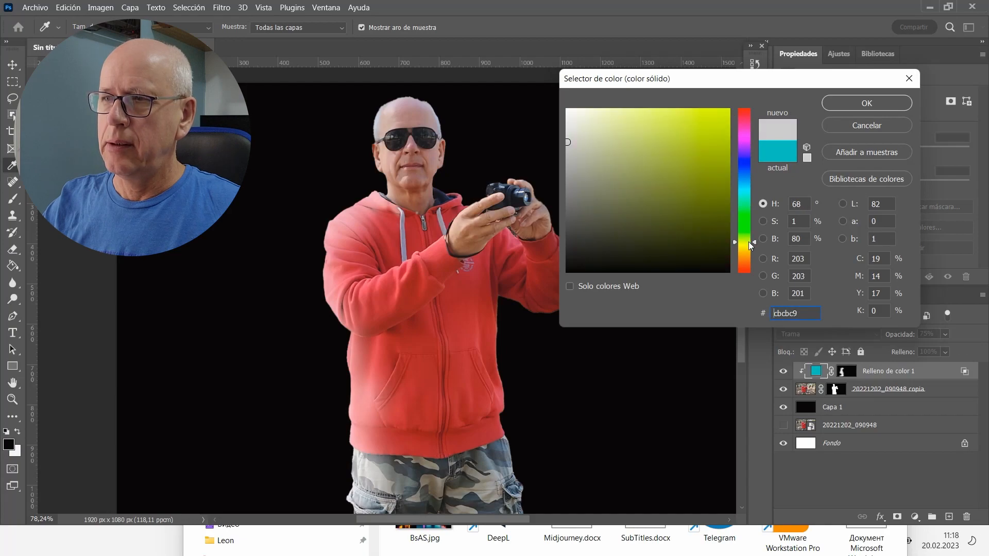
click(716, 158)
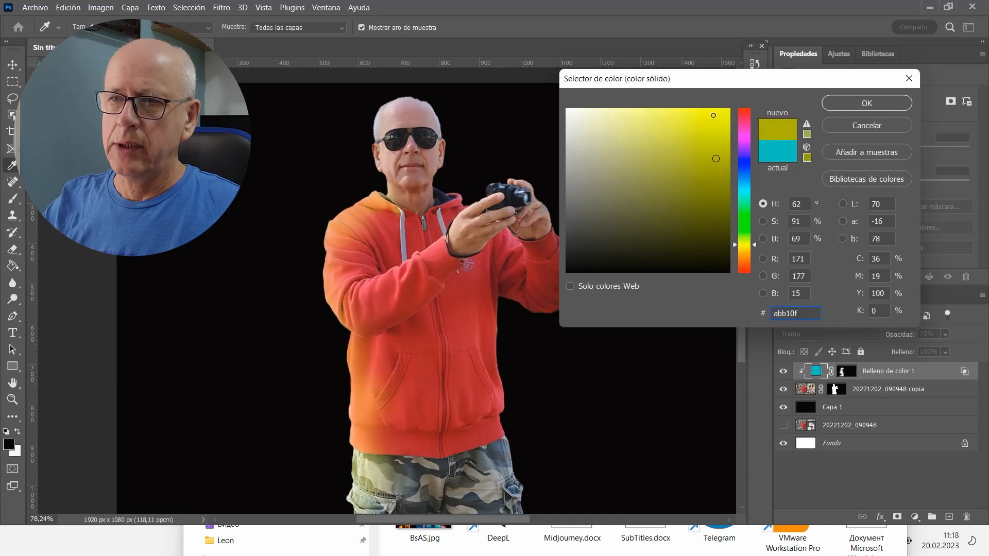
click(713, 115)
mouse_move(648, 109)
mouse_down()
mouse_move(634, 110)
mouse_move(612, 135)
mouse_move(603, 161)
mouse_up()
click(636, 189)
drag(667, 148, 684, 140)
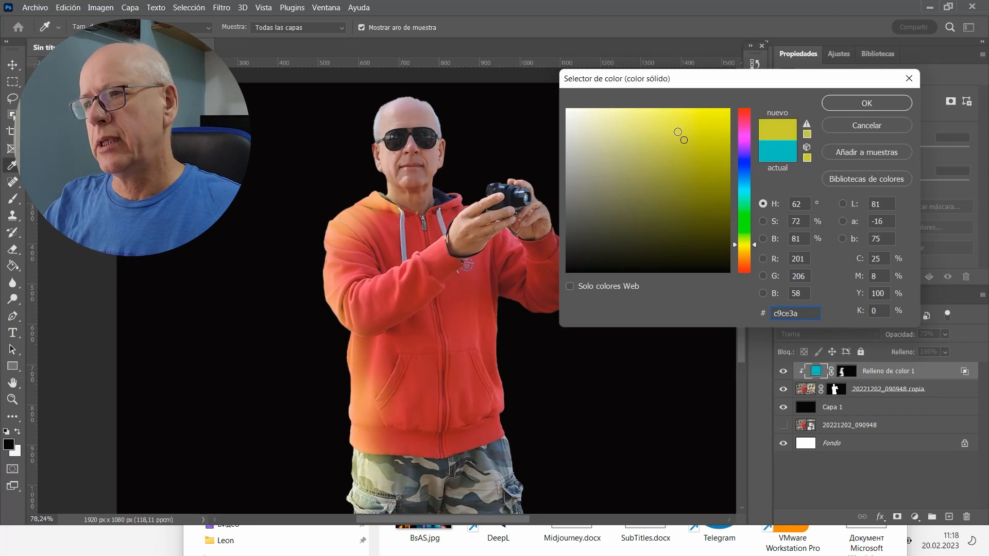
click(656, 124)
click(633, 120)
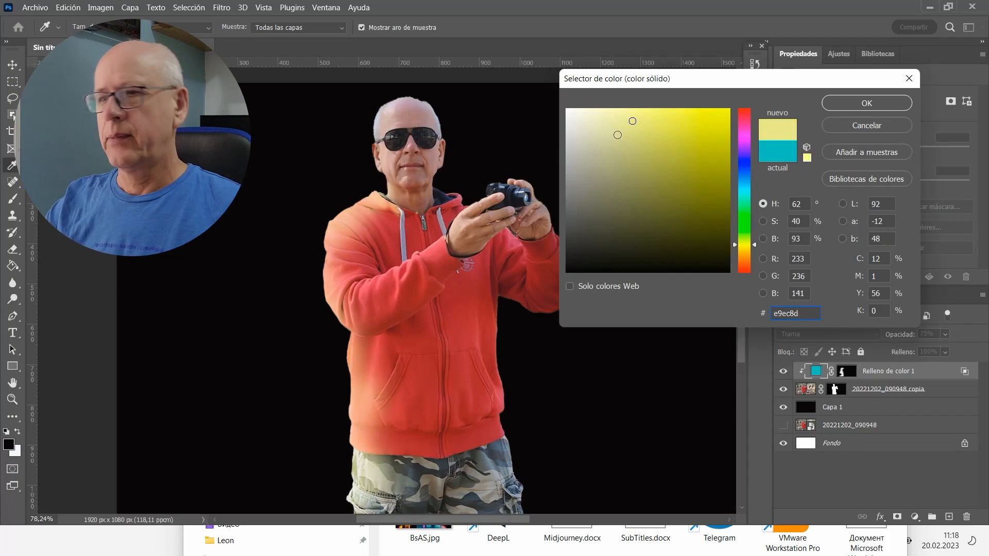
click(867, 103)
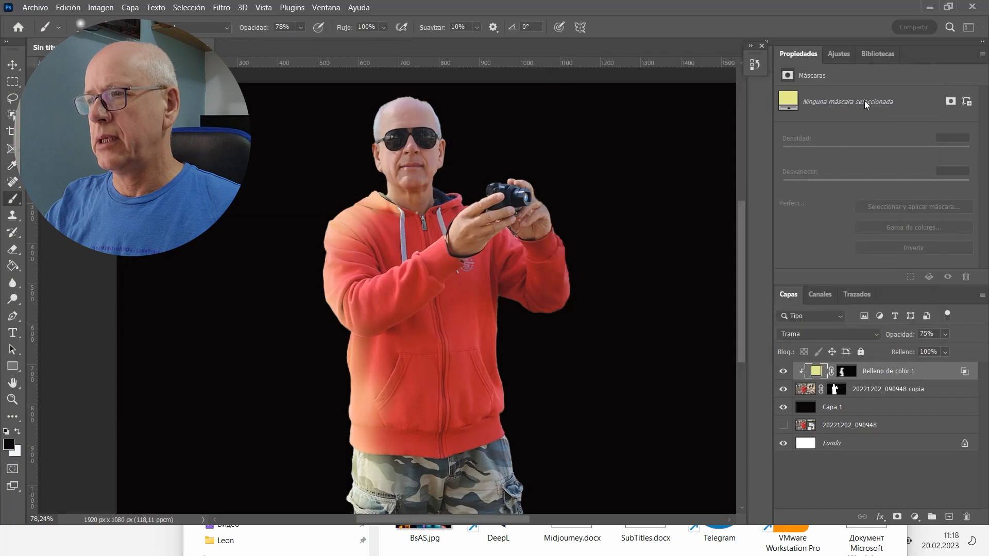
Set the opacity of the Relleno de color 1 fill layer to 79%
click(945, 335)
drag(957, 348, 867, 352)
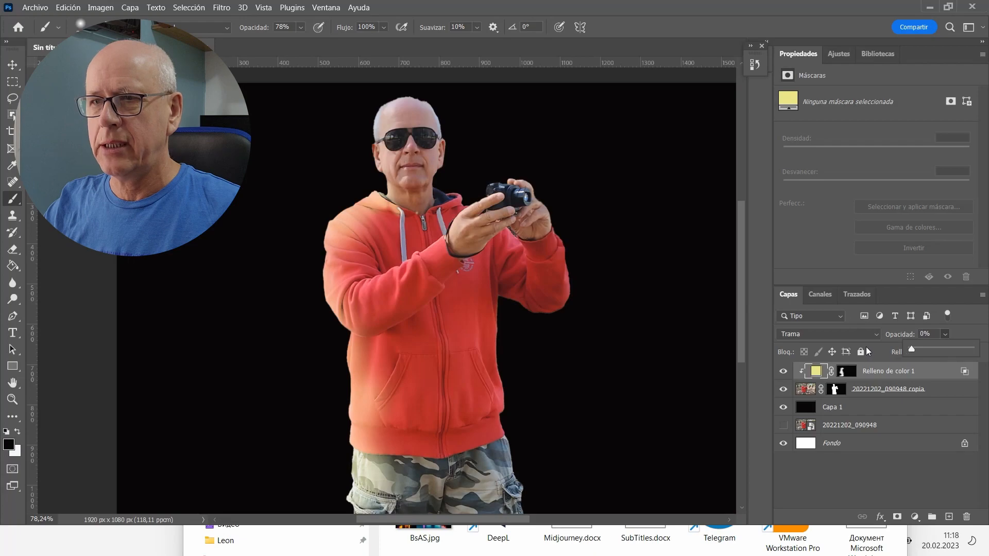
drag(935, 347, 956, 349)
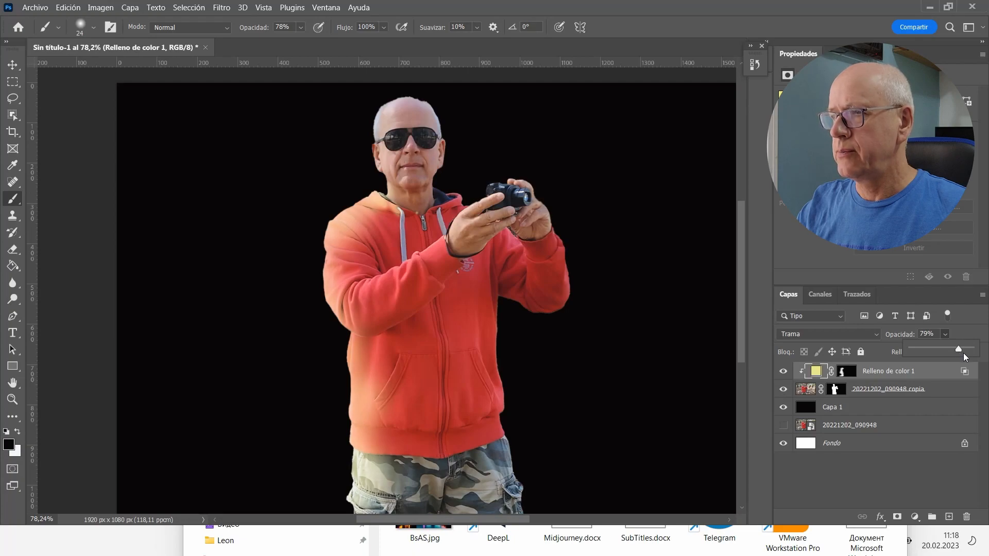
click(968, 312)
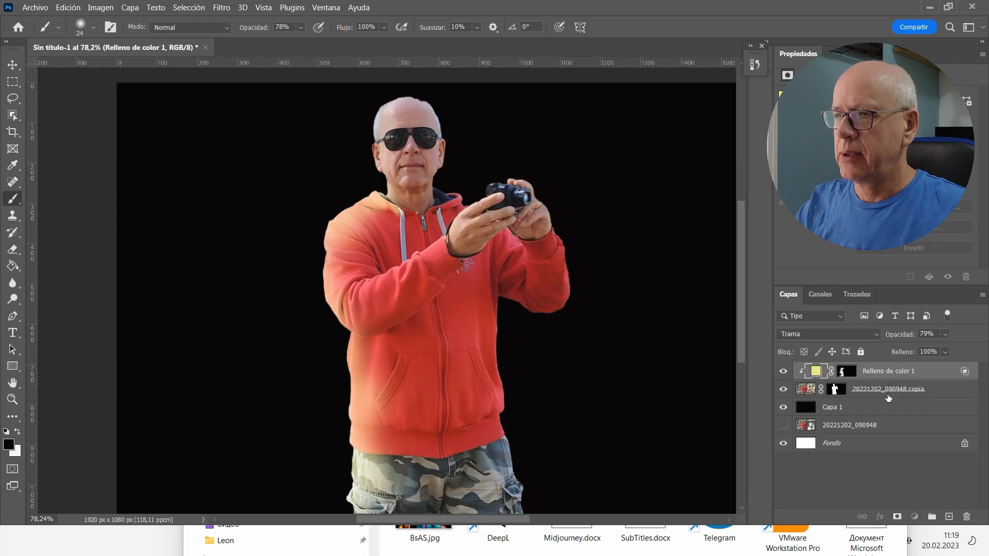
click(886, 395)
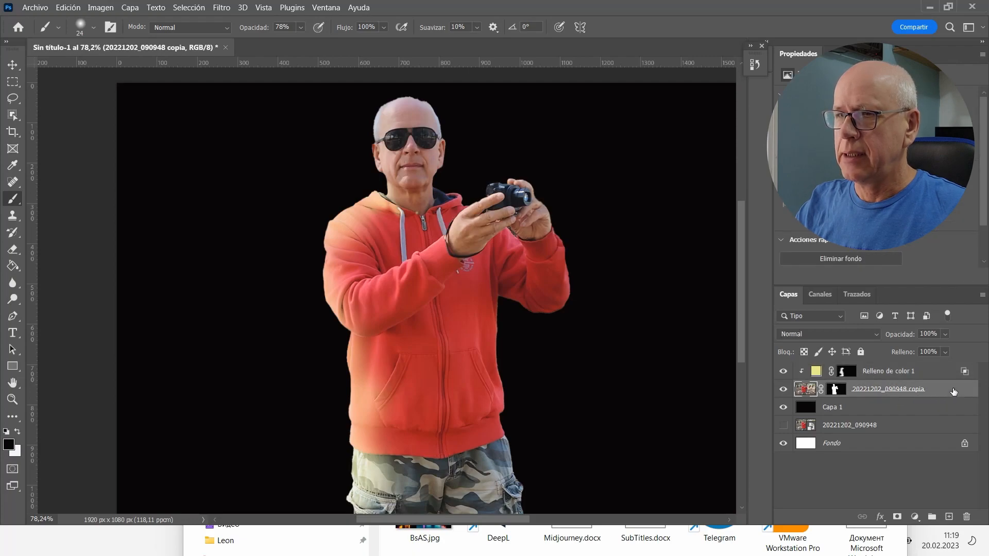
double_click(954, 392)
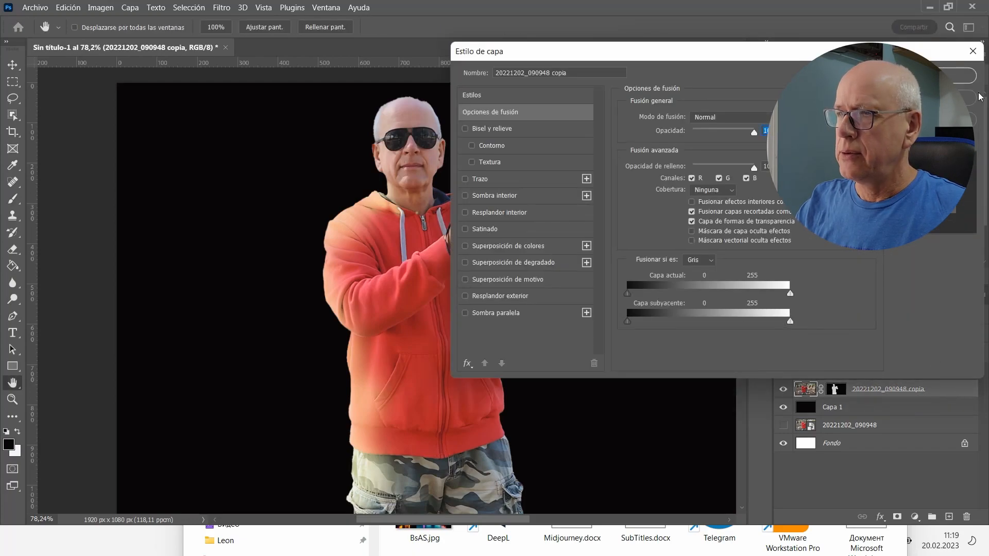
click(972, 53)
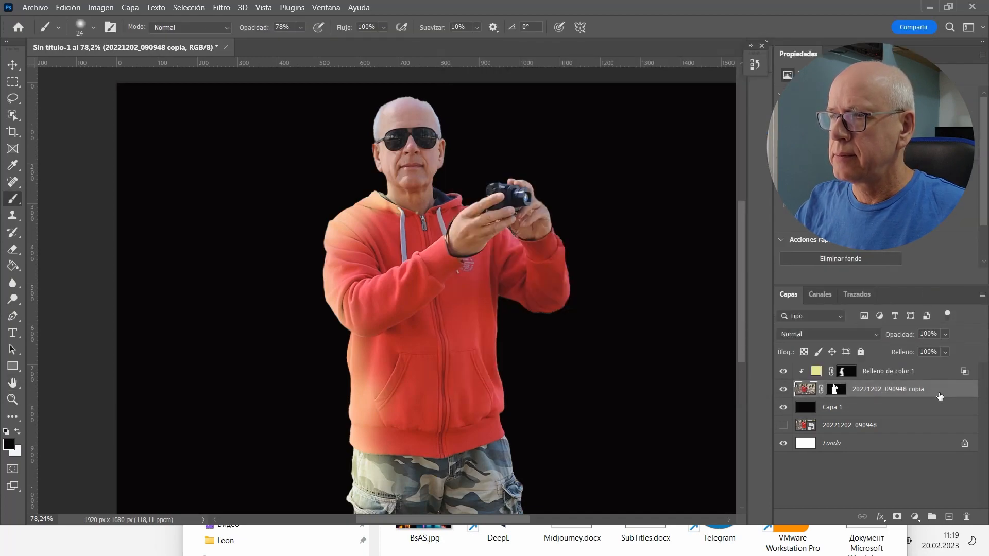
Set the fill layer's Blend If shadow range for the underlying layer to a 22 / 91 split and apply the layer style
click(939, 376)
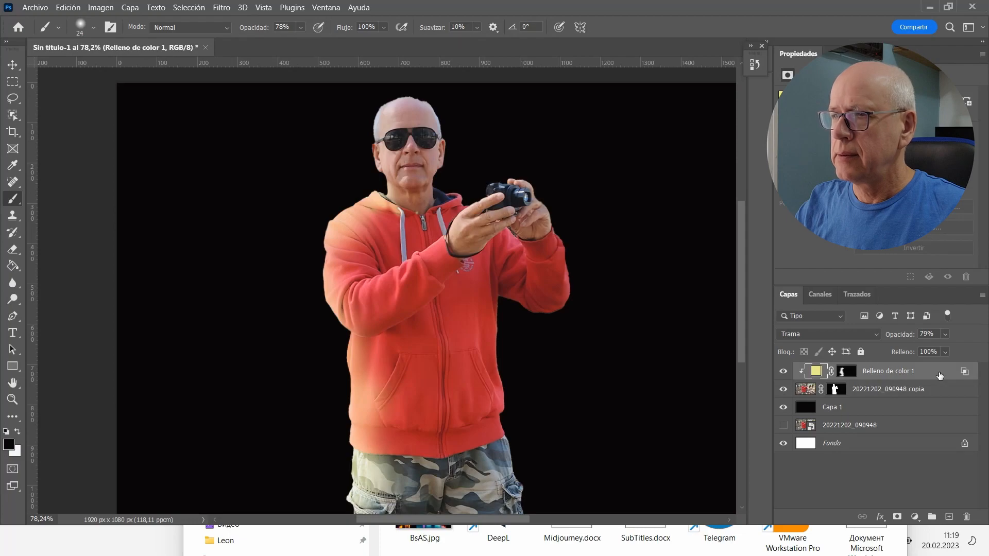
double_click(939, 373)
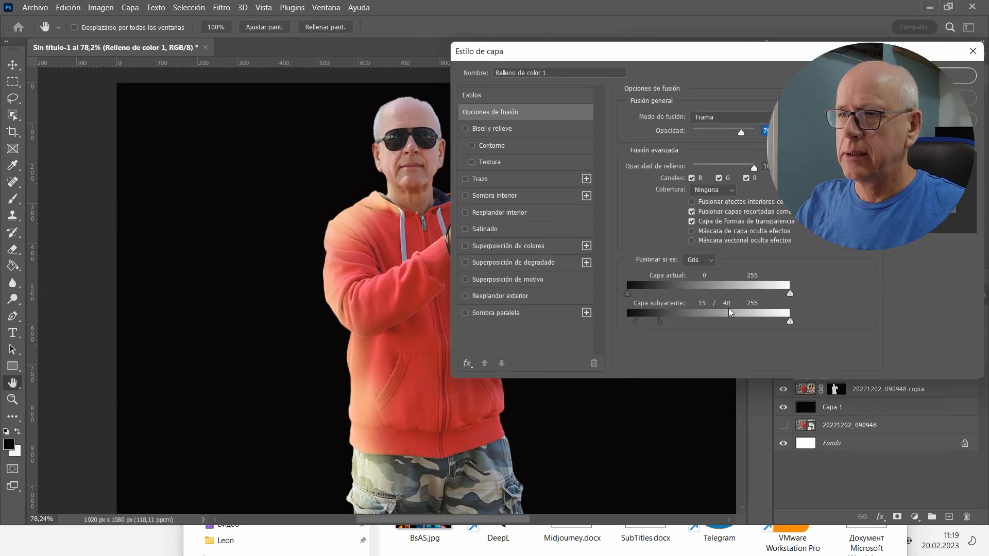
drag(617, 53, 643, 54)
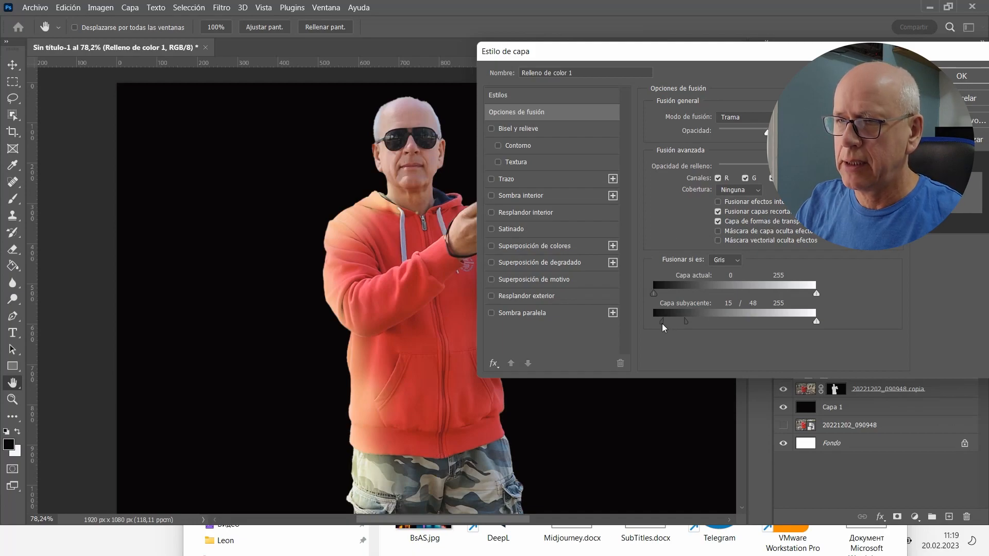
mouse_move(662, 323)
mouse_down()
mouse_move(652, 332)
mouse_move(670, 327)
mouse_up()
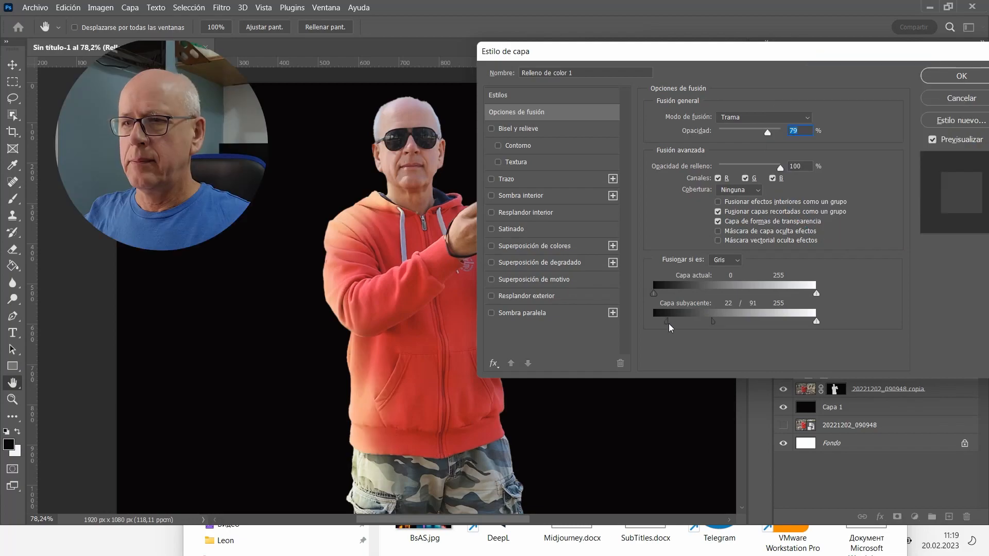
click(961, 76)
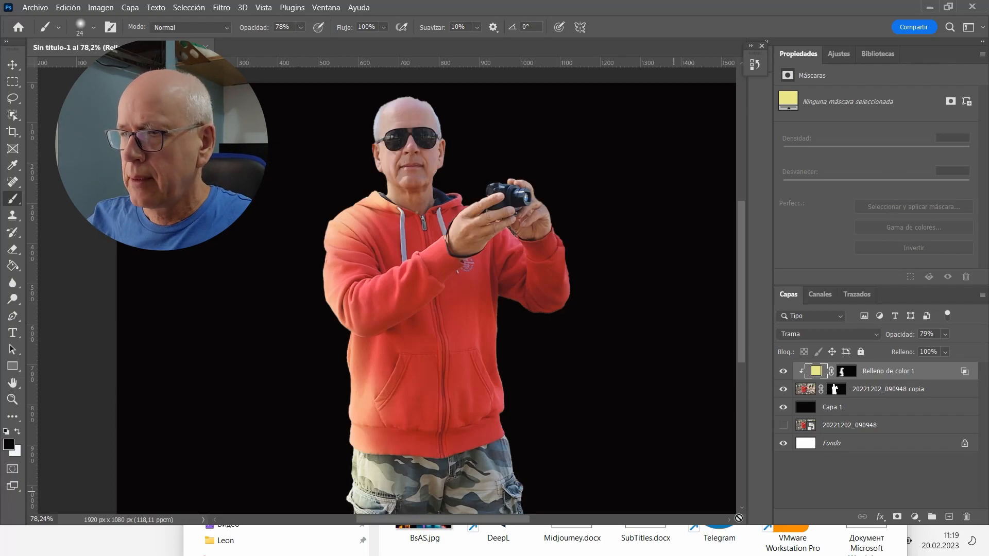
Place BsAS.jpg from the desktop folder, scale it to 15.50% and centre it over the whole canvas
click(683, 553)
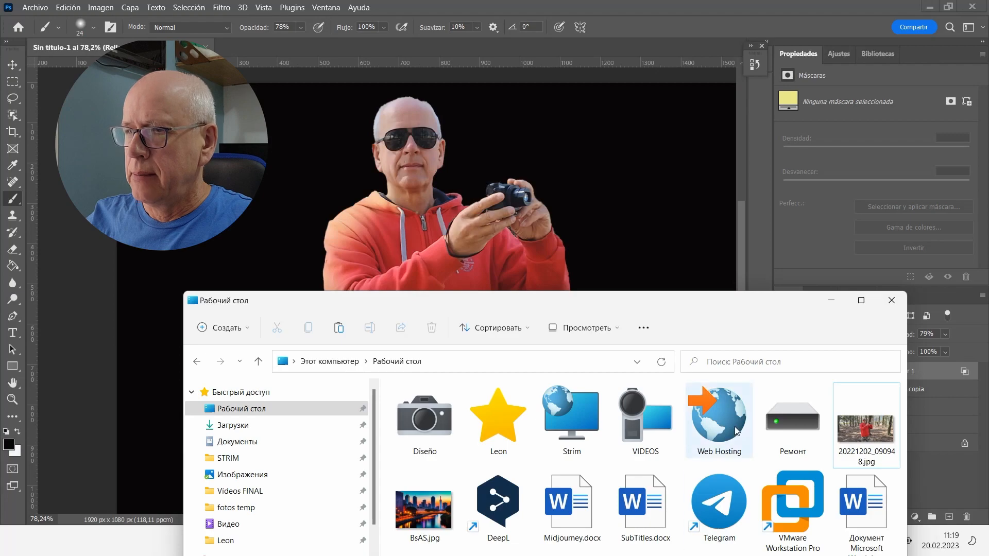
drag(431, 512, 670, 219)
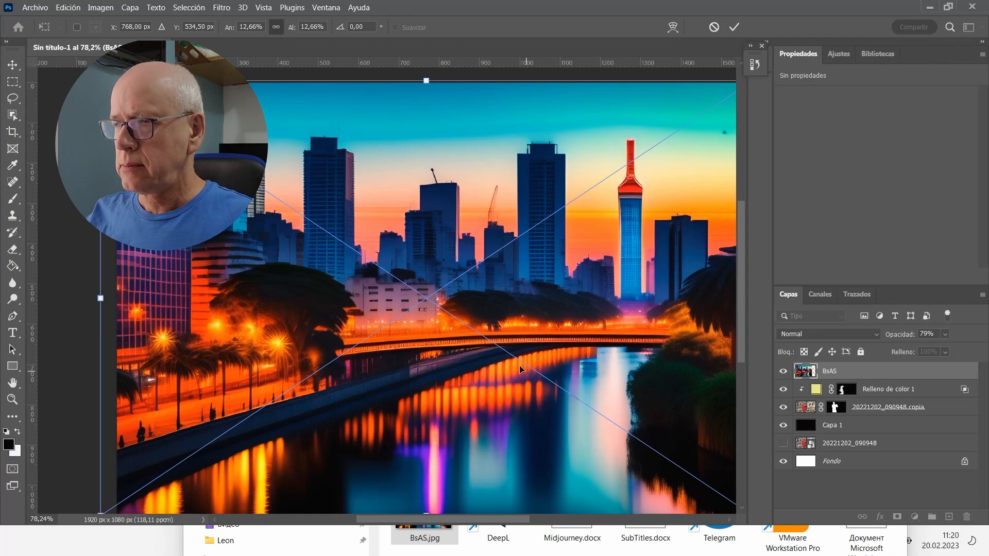
scroll(491, 318, down, 2)
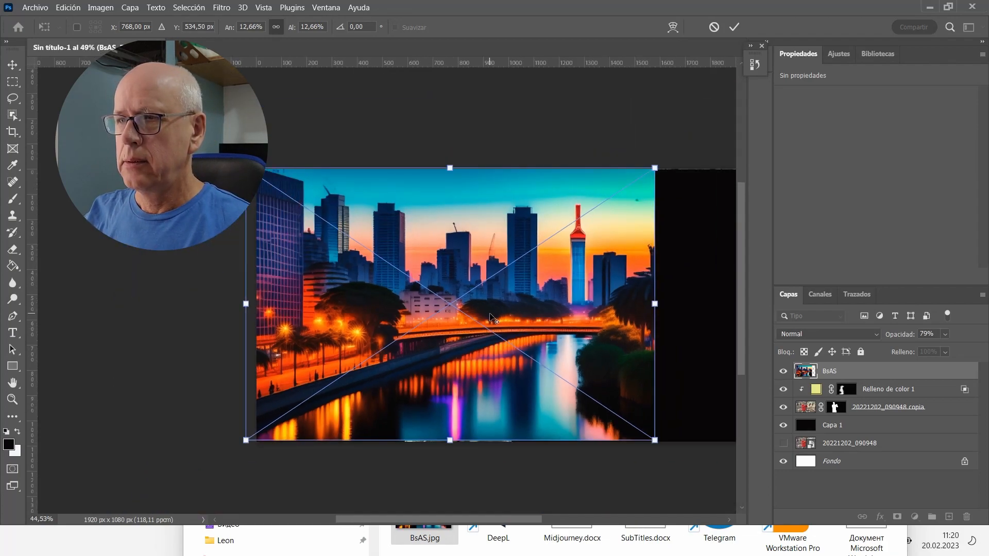
scroll(491, 318, down, 1)
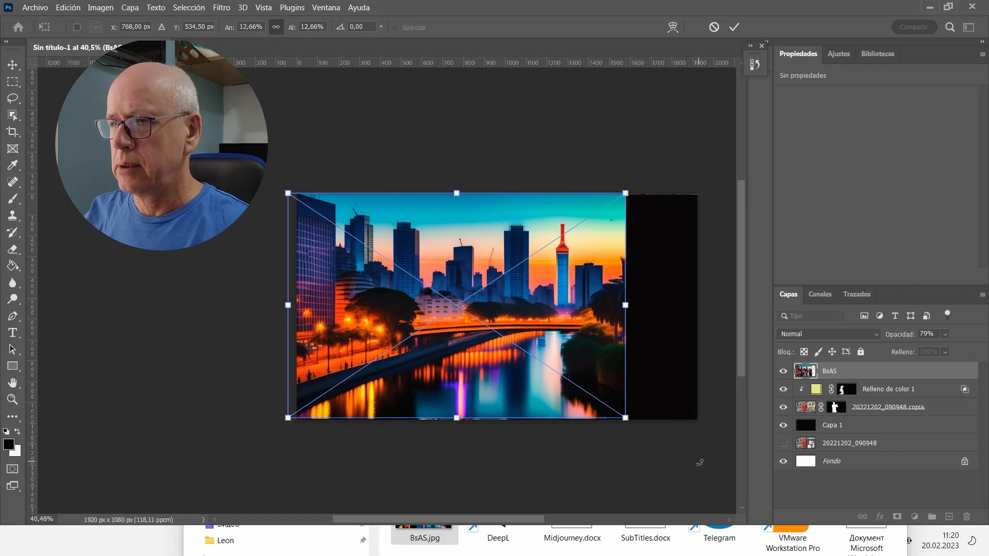
drag(625, 418, 718, 443)
drag(591, 365, 590, 340)
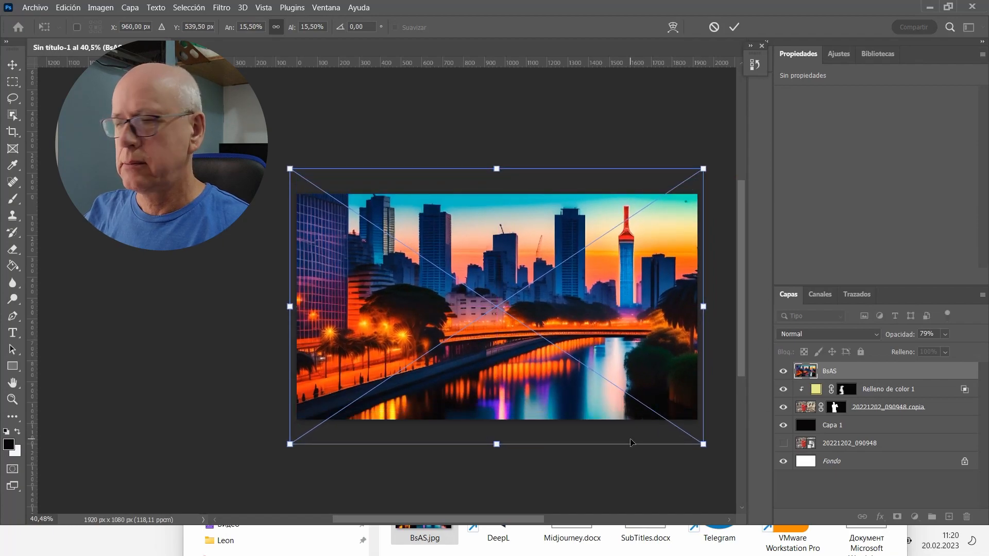
key(Return)
key(b)
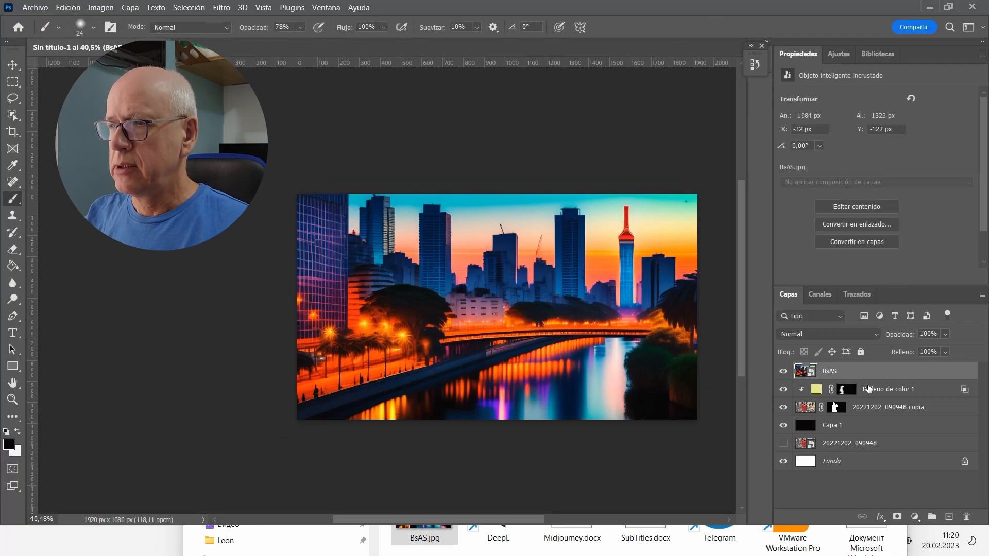
Move the BsAS layer directly below the cut-out man's layer to use it as the background
drag(875, 378, 899, 424)
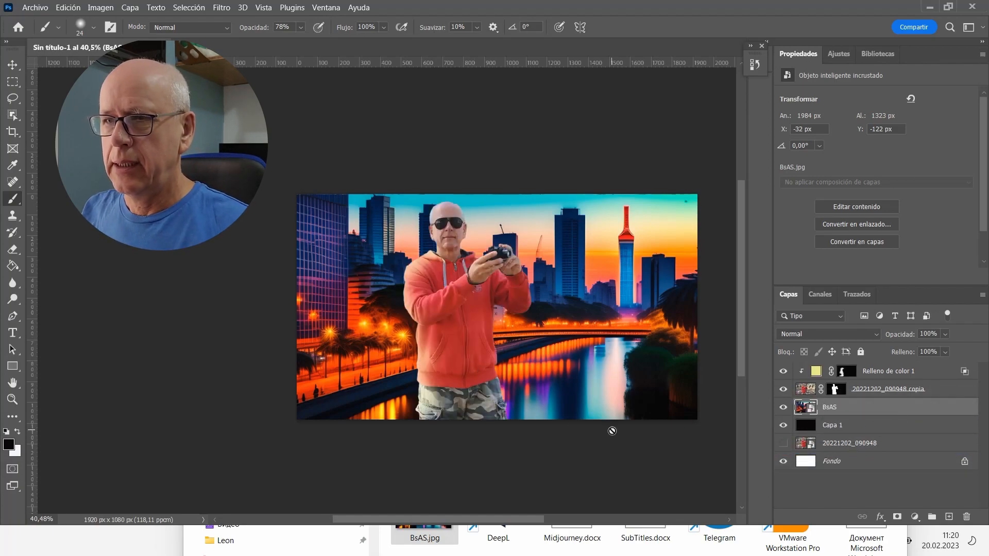
scroll(612, 431, up, 3)
scroll(612, 430, down, 2)
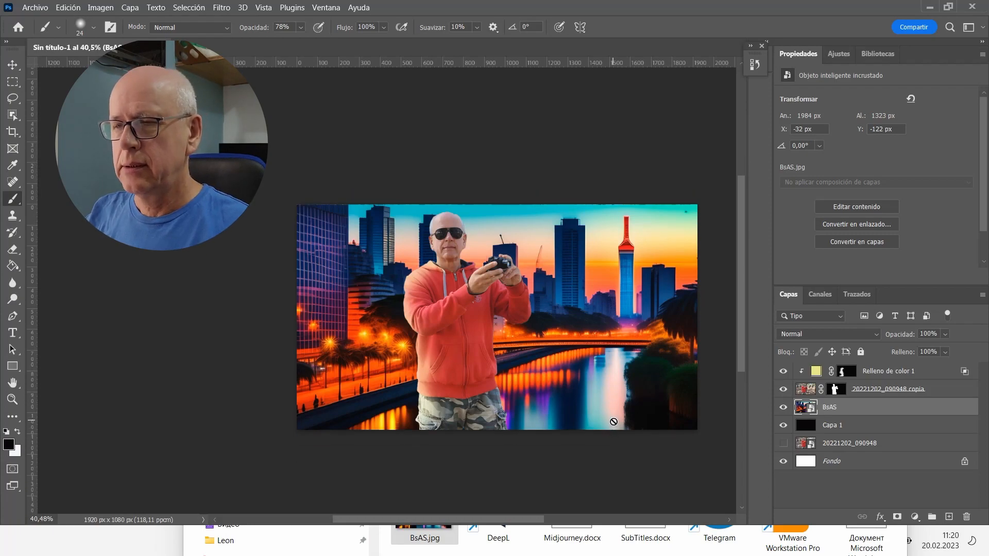
Add a new empty layer directly above the BsAS background layer
scroll(620, 409, up, 3)
scroll(620, 408, down, 3)
scroll(622, 407, up, 2)
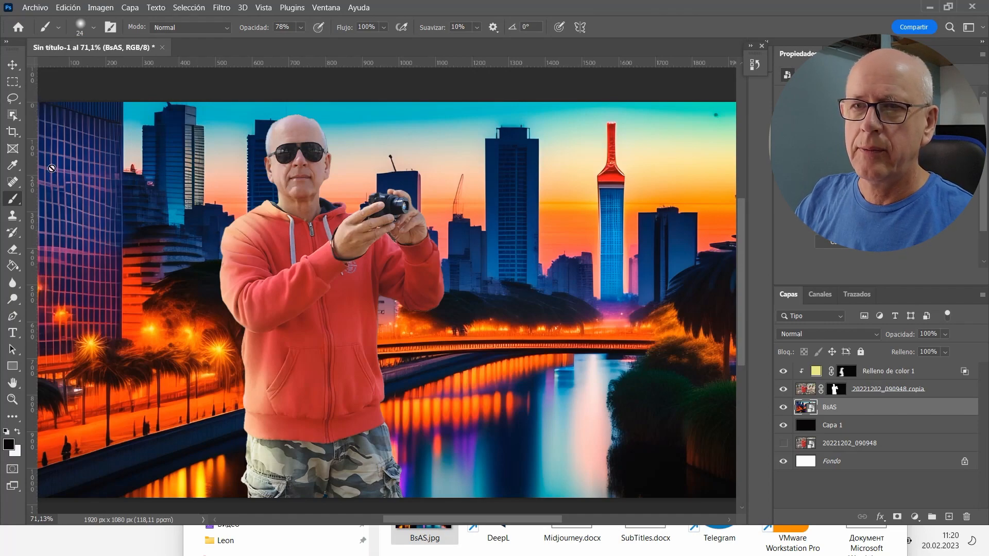
mouse_move(435, 515)
mouse_down()
mouse_move(422, 517)
mouse_move(436, 524)
mouse_move(427, 527)
mouse_up()
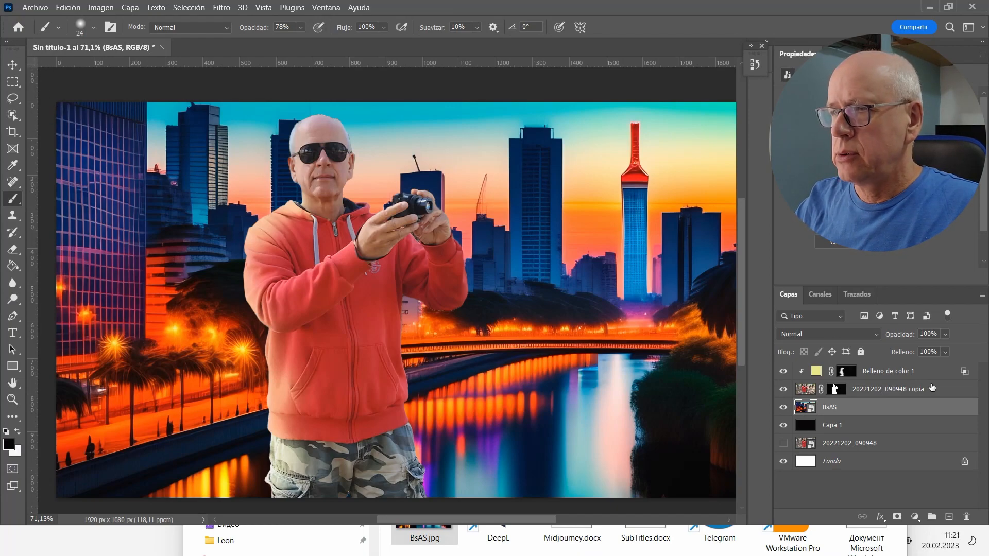
click(949, 516)
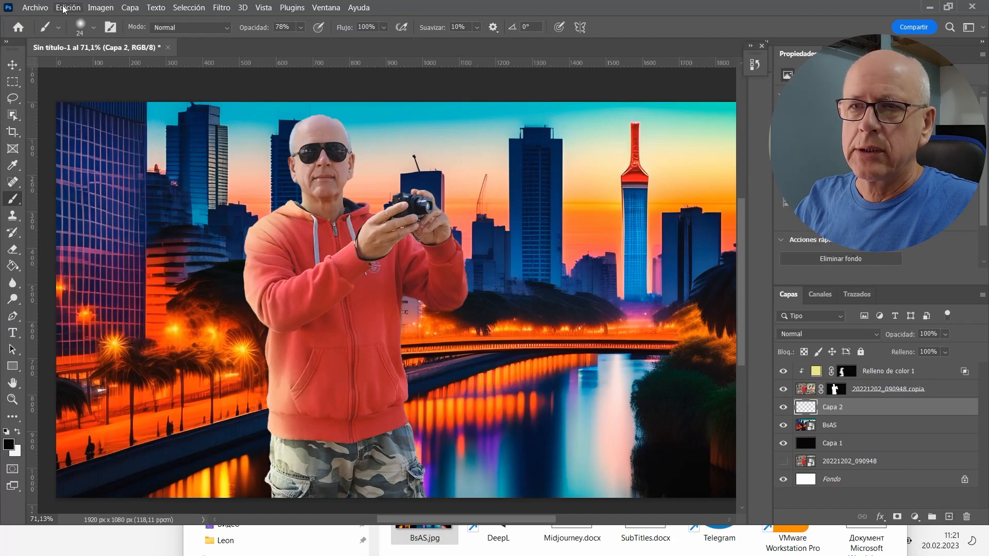
Set the brush size to 513 px and its hardness to 0%
click(58, 28)
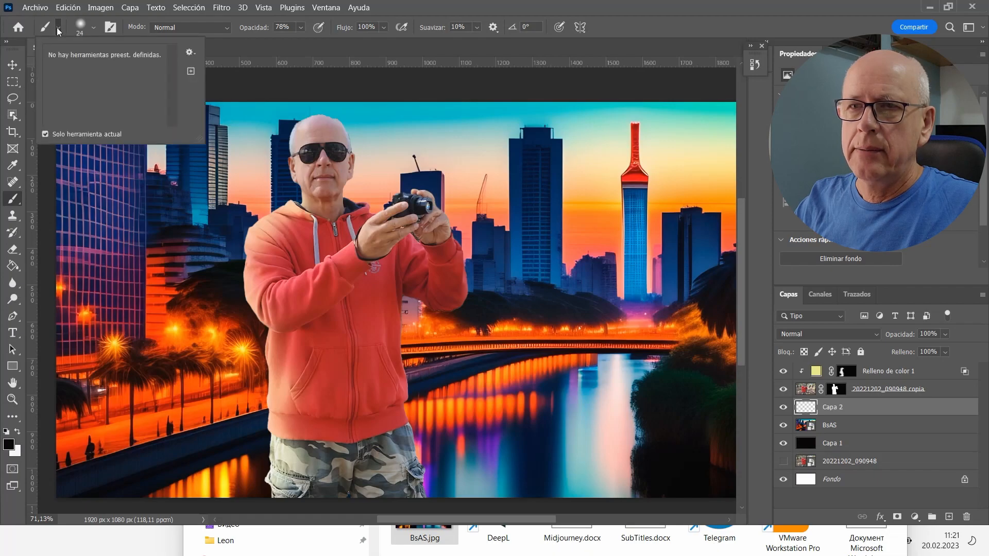
click(59, 30)
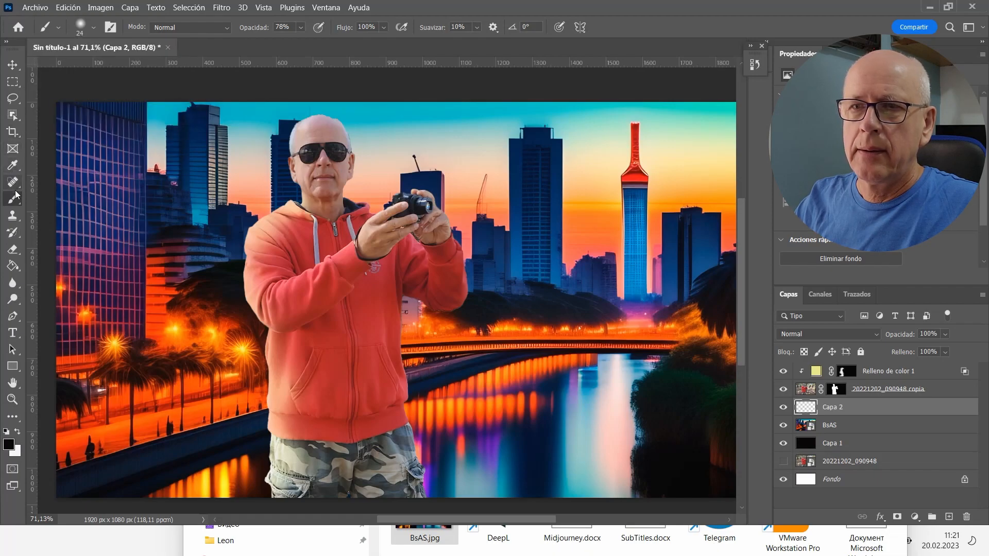
click(94, 28)
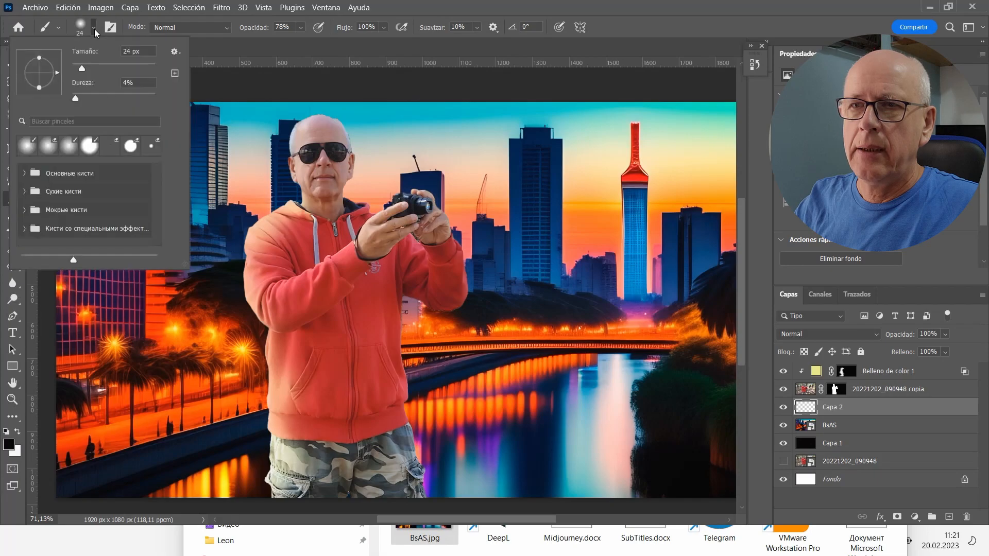
click(130, 66)
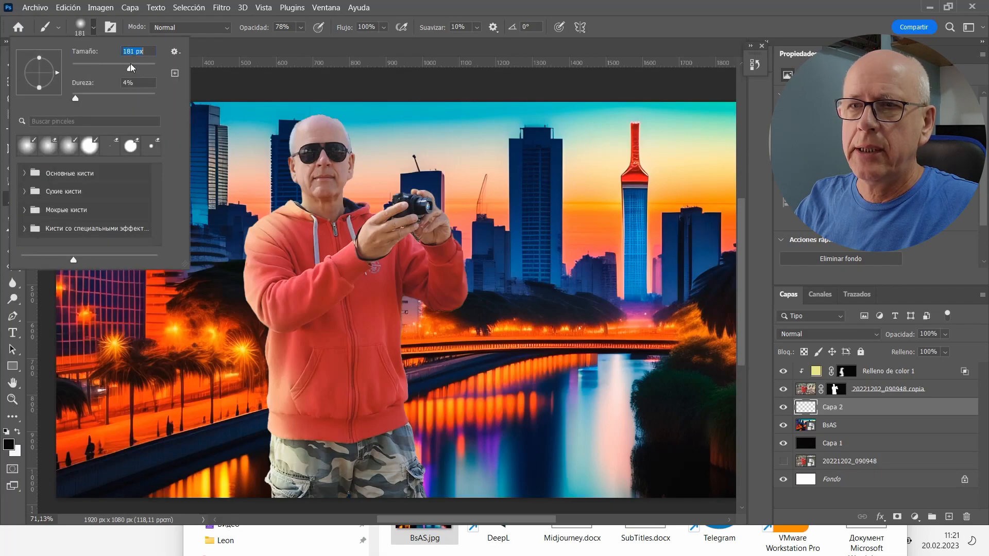
drag(56, 101, 32, 97)
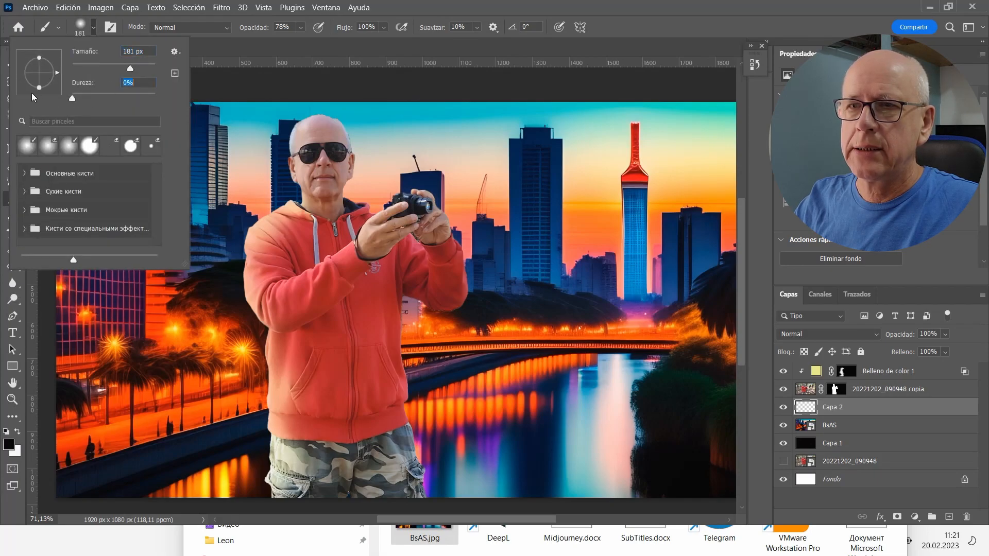
click(145, 66)
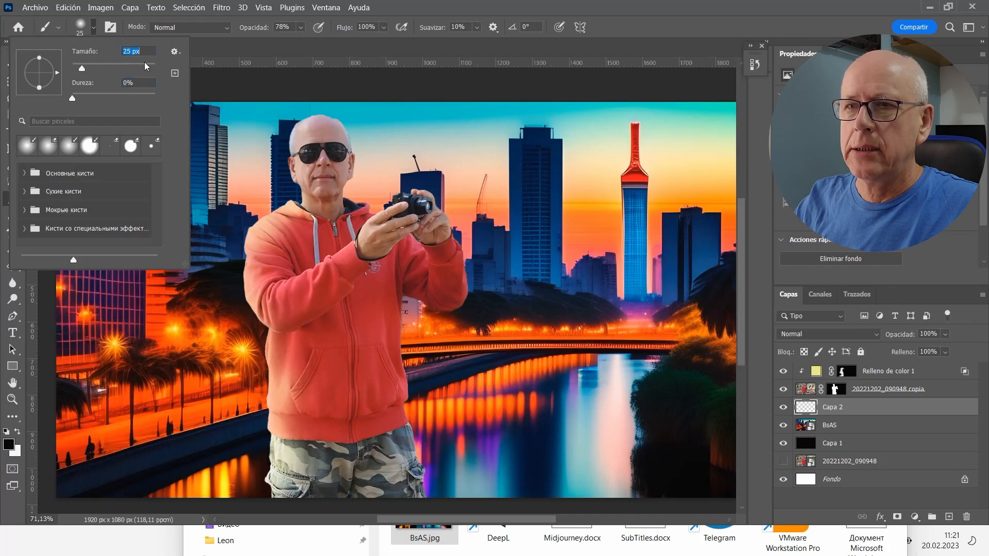
click(145, 67)
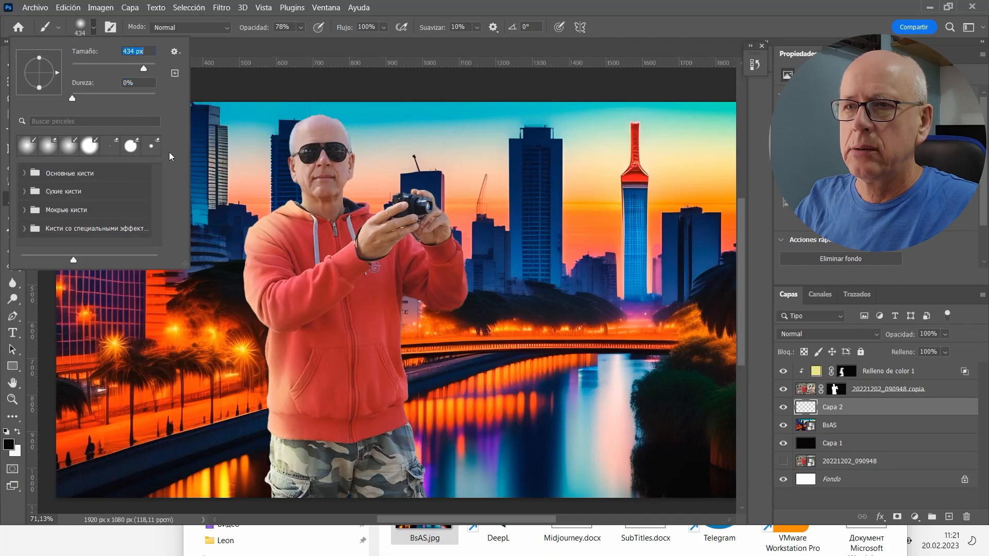
click(147, 68)
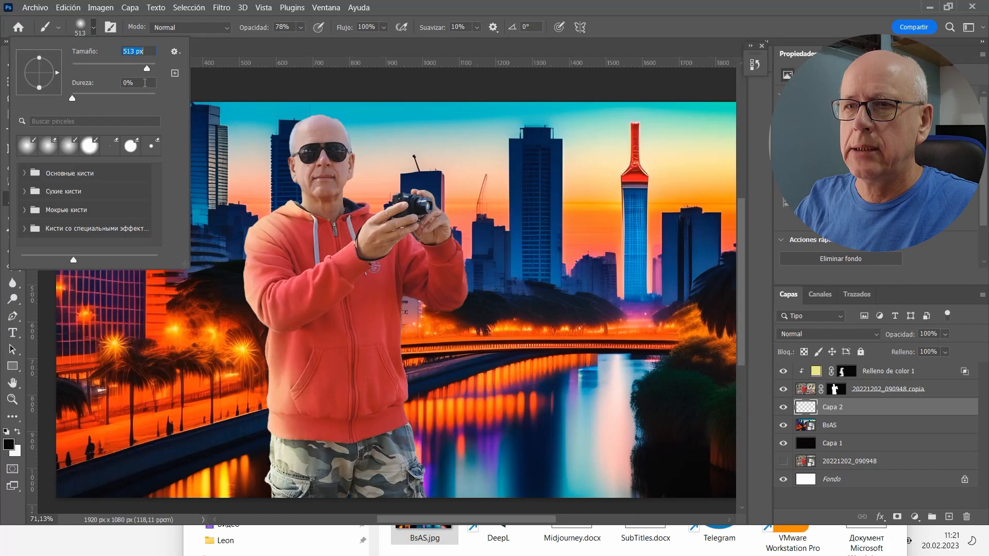
click(95, 31)
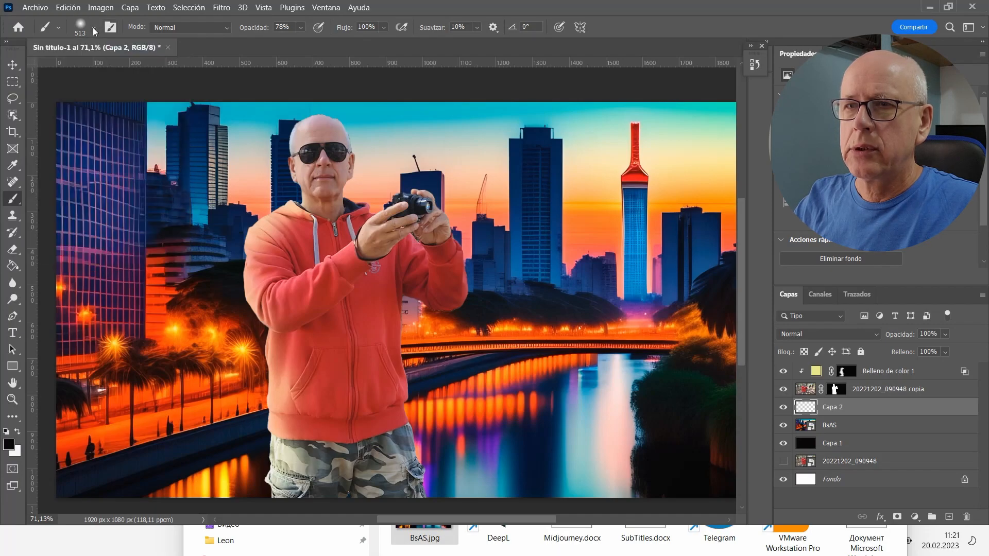
Sample the lit shoulder of the man's hoodie as the foreground colour, e2b38c, and return to the Brush tool
click(8, 445)
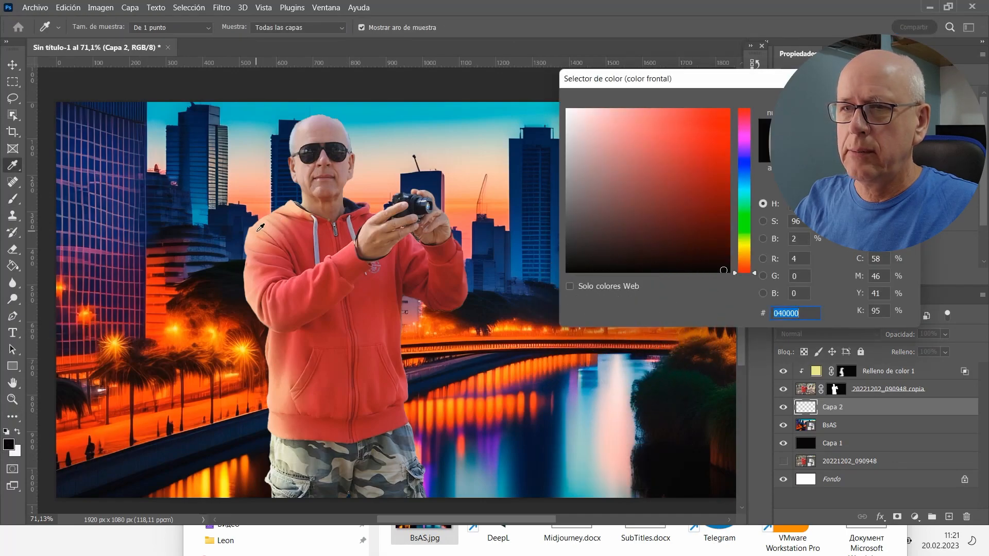
click(258, 230)
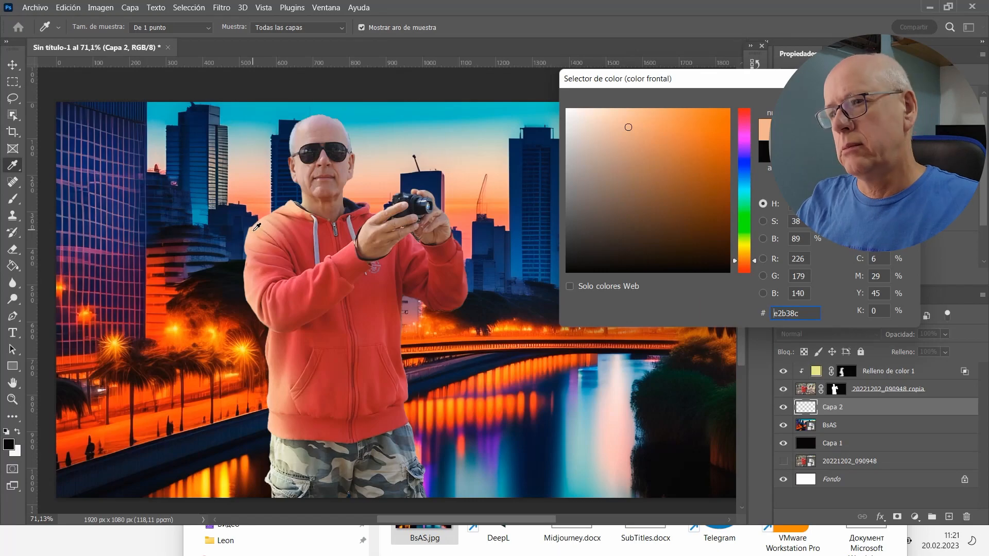
key(Return)
key(b)
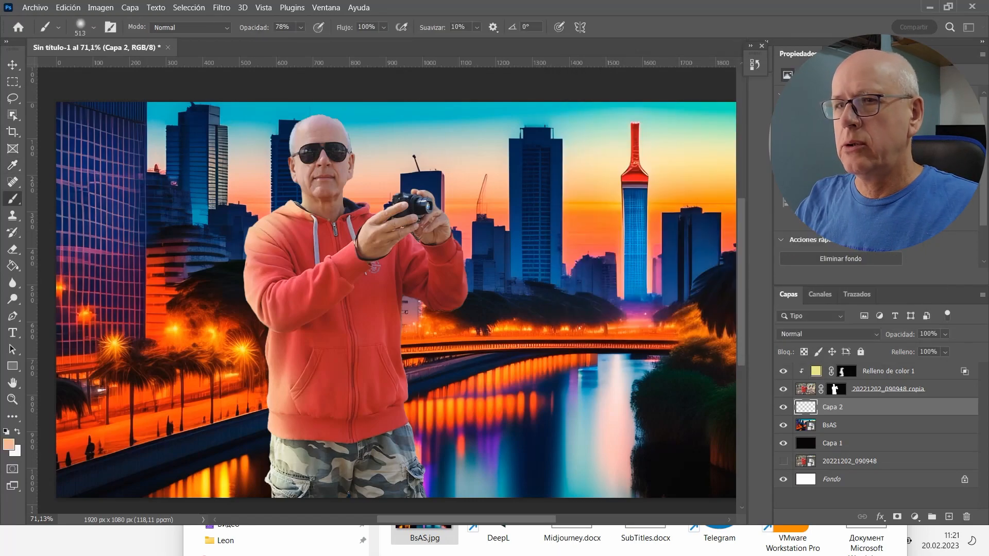
Paint a soft peach glow on Capa 2 over the tall buildings in the image's upper-left corner, then switch to the Move tool
drag(90, 136, 98, 140)
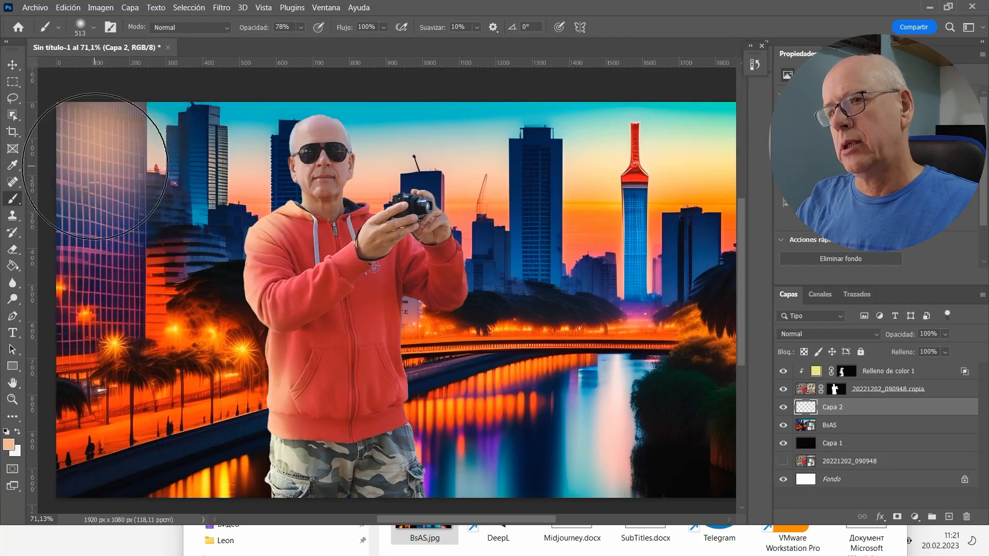
mouse_move(96, 160)
mouse_down()
mouse_move(105, 154)
mouse_move(154, 188)
mouse_up()
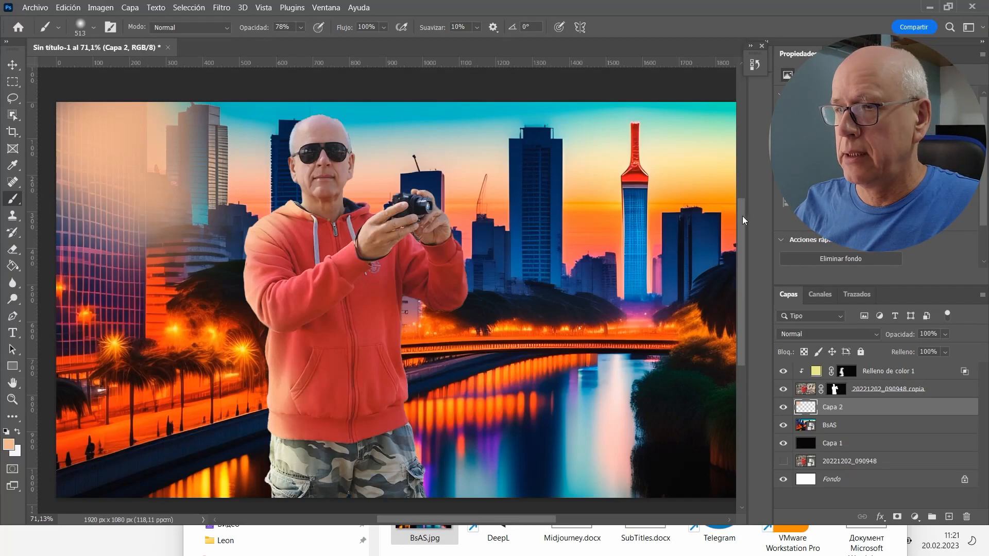
click(18, 67)
scroll(714, 253, down, 1)
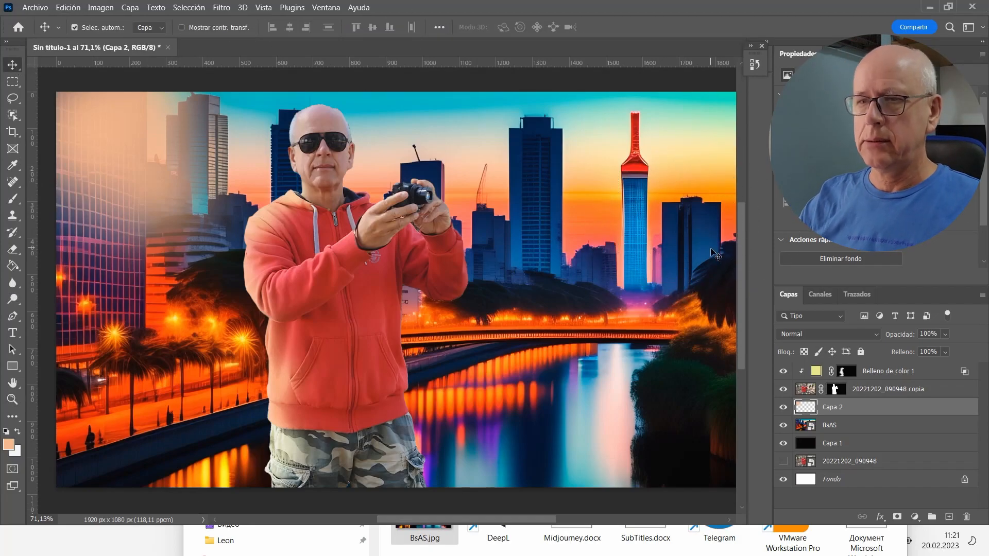
scroll(677, 256, down, 1)
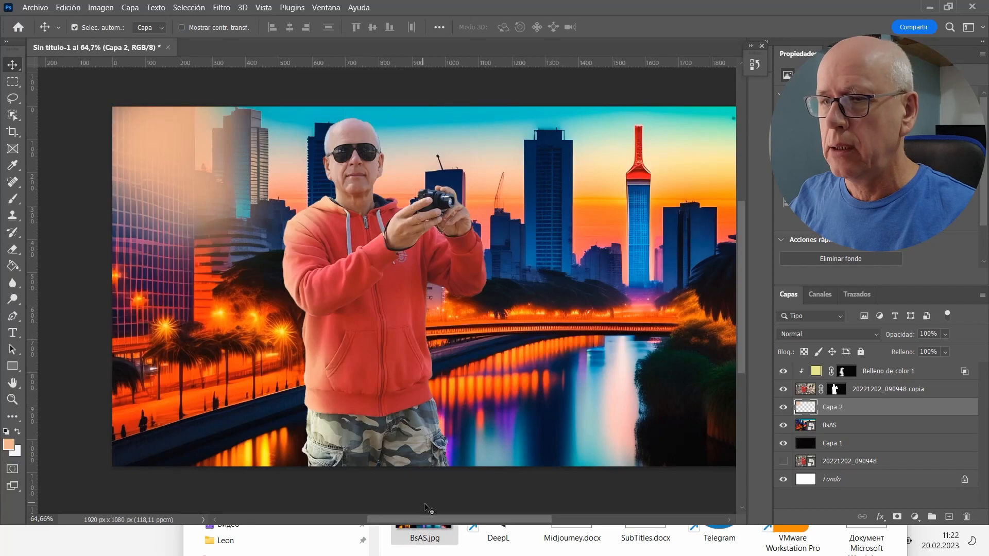
mouse_move(435, 522)
mouse_down()
mouse_move(452, 520)
mouse_move(446, 526)
mouse_up()
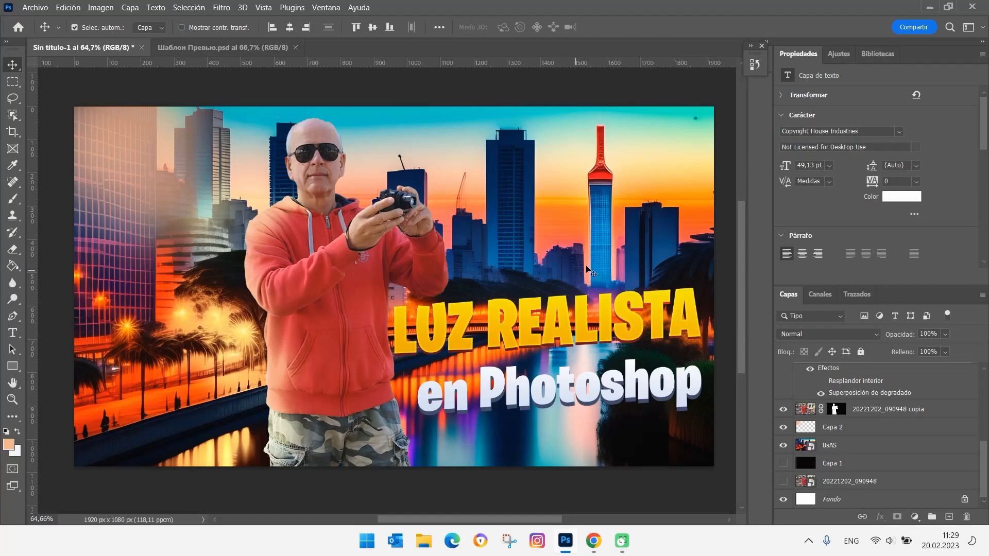
Apply a Gaussian Blur with a 1.6-pixel radius to the BsAS background layer
click(891, 447)
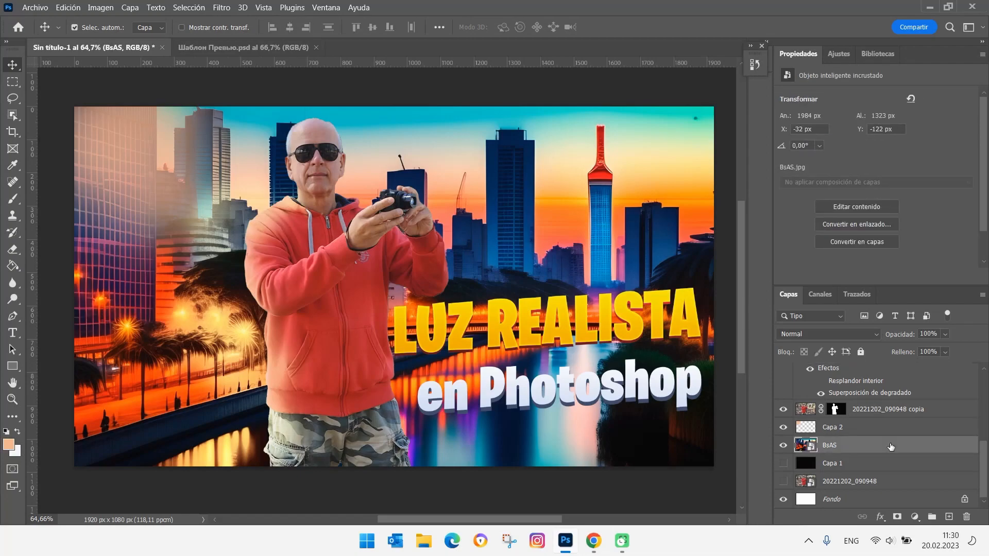
click(221, 7)
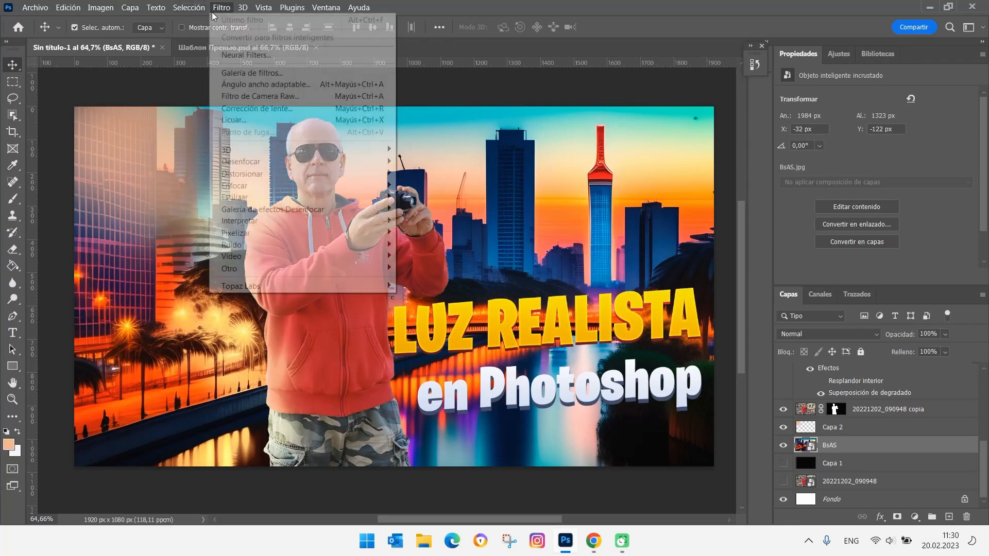
mouse_move(280, 174)
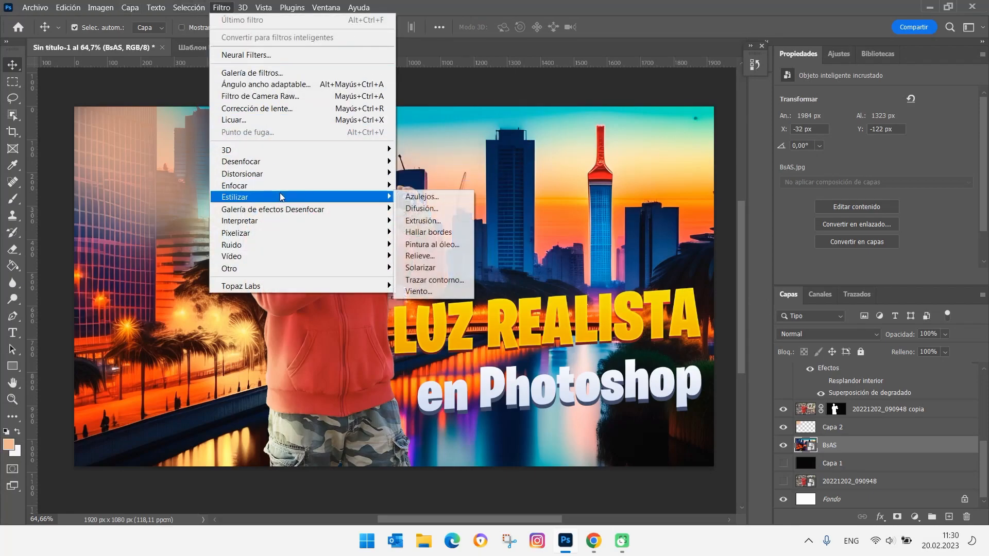
mouse_move(290, 223)
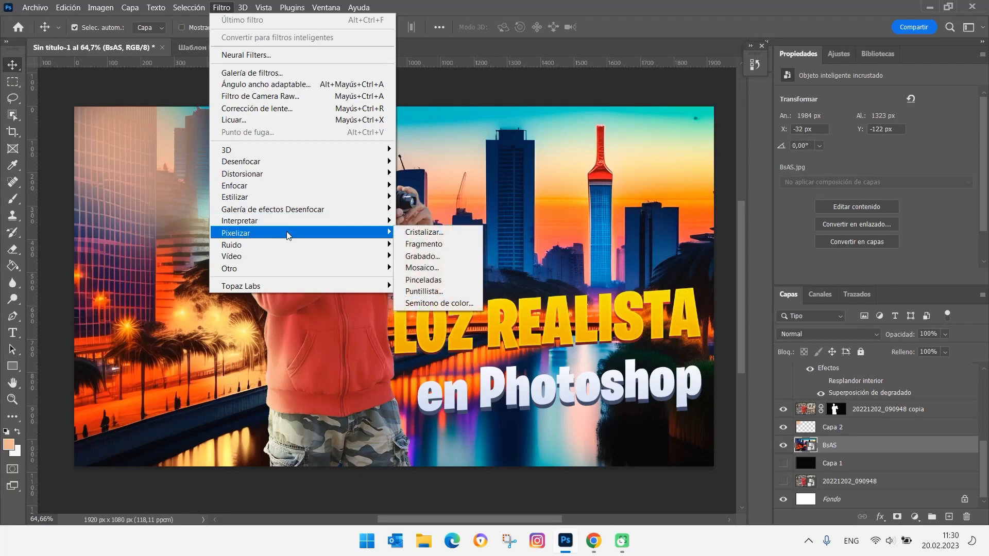
mouse_move(384, 162)
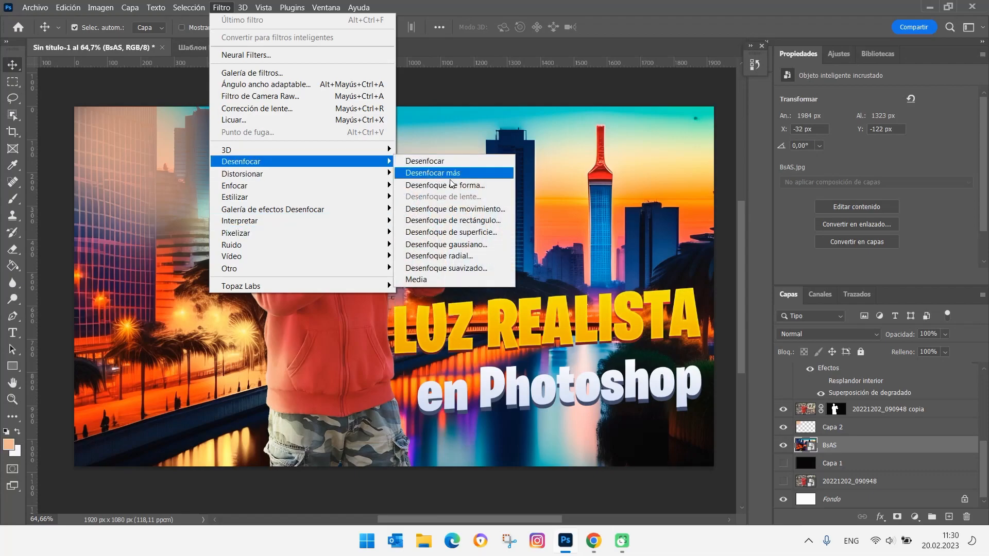
click(489, 246)
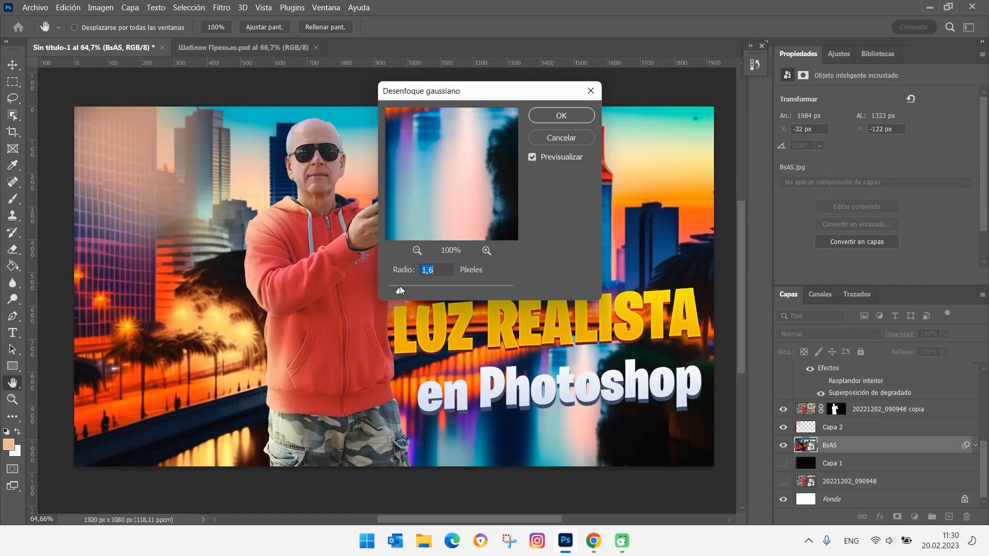
click(564, 117)
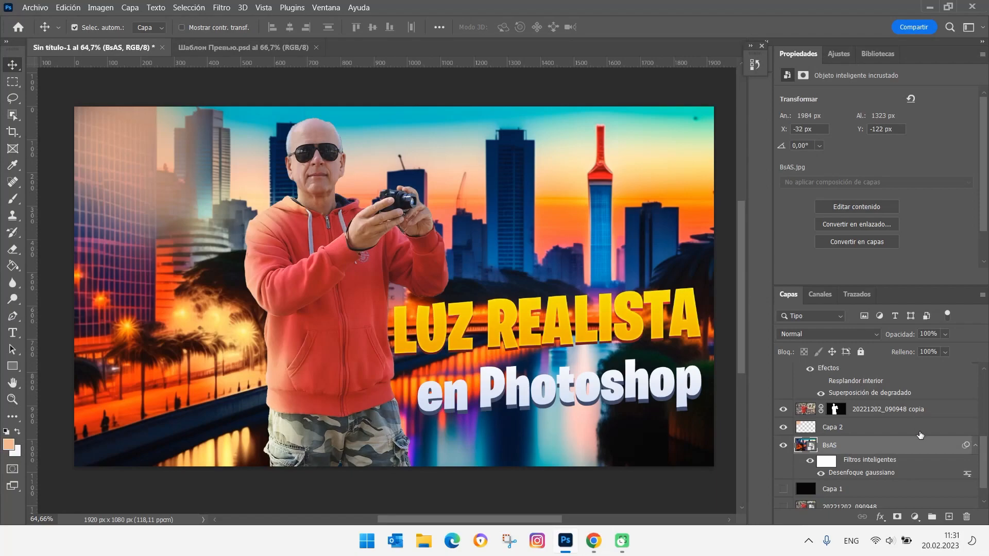
Add a 2 px Stroke effect to the КАК СДЕЛАТЬ? 1.1 text layer and apply the layer style
scroll(920, 435, up, 1)
scroll(920, 435, up, 4)
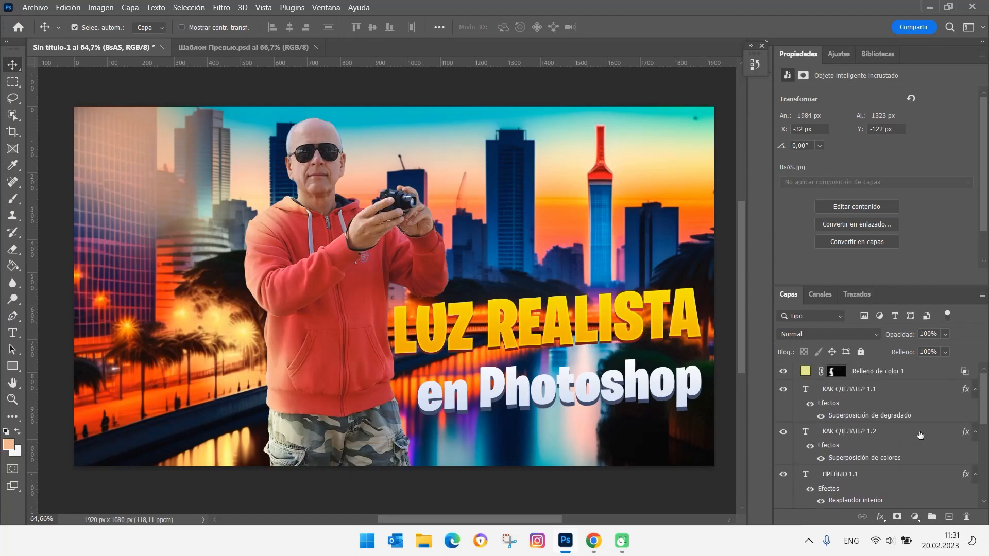
scroll(921, 435, down, 1)
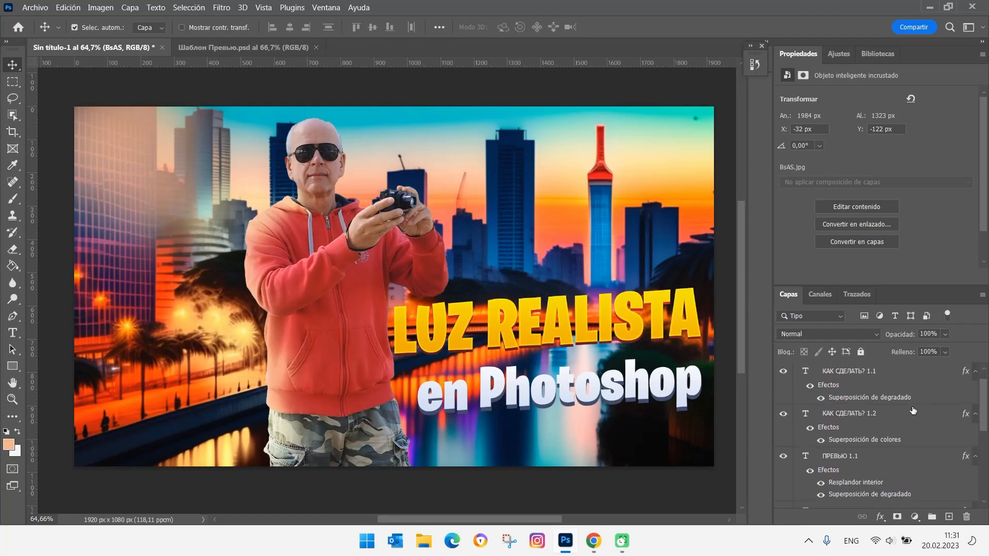
scroll(917, 387, up, 1)
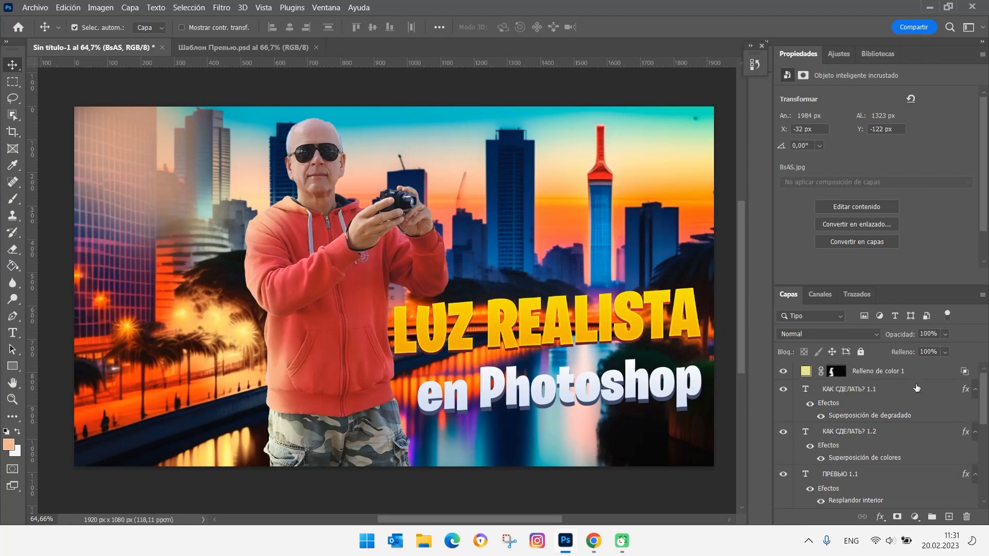
double_click(942, 394)
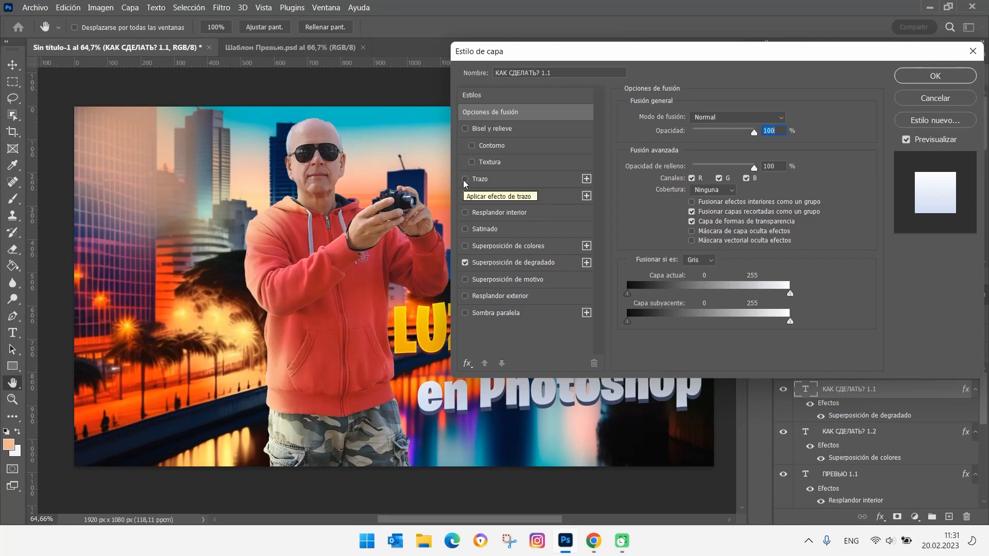
click(465, 179)
click(510, 180)
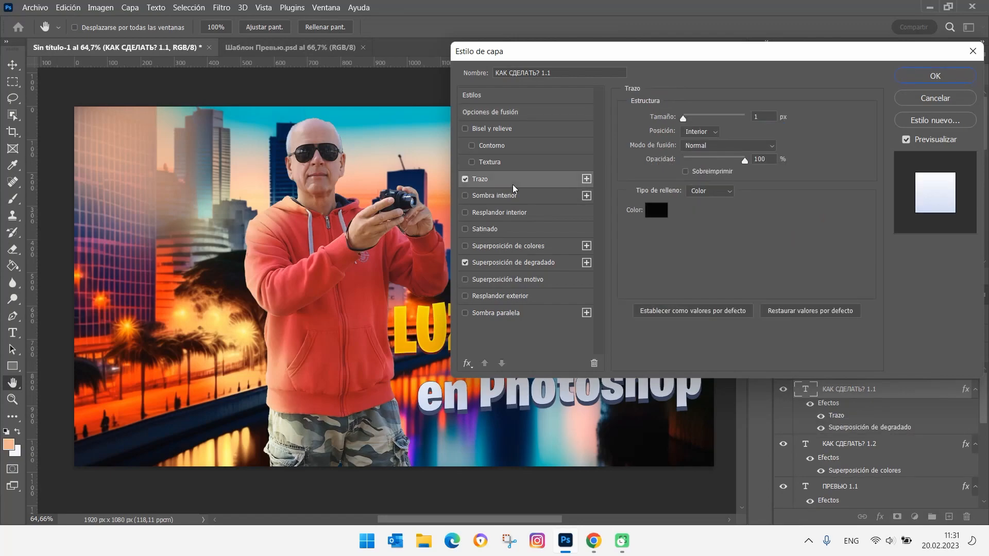
click(763, 117)
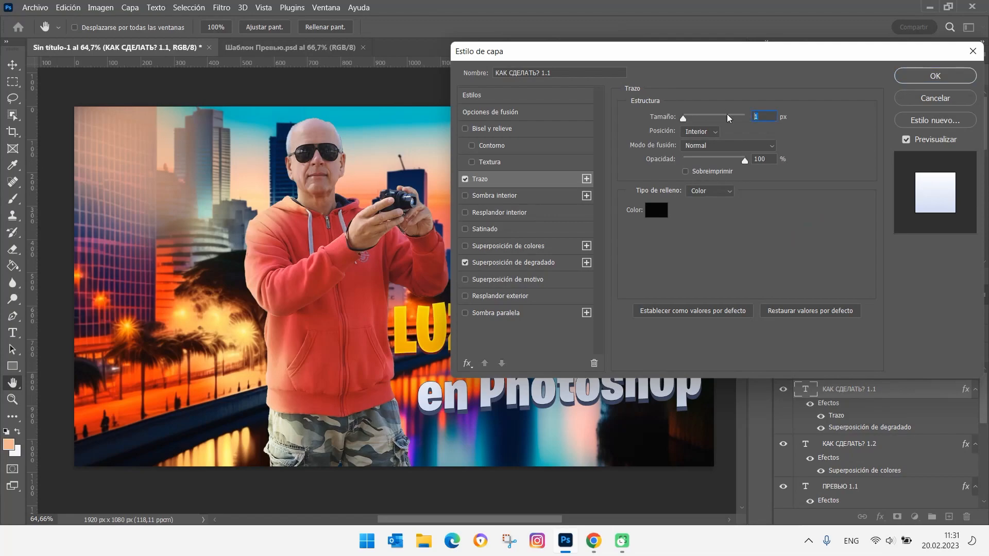
text(2)
click(919, 76)
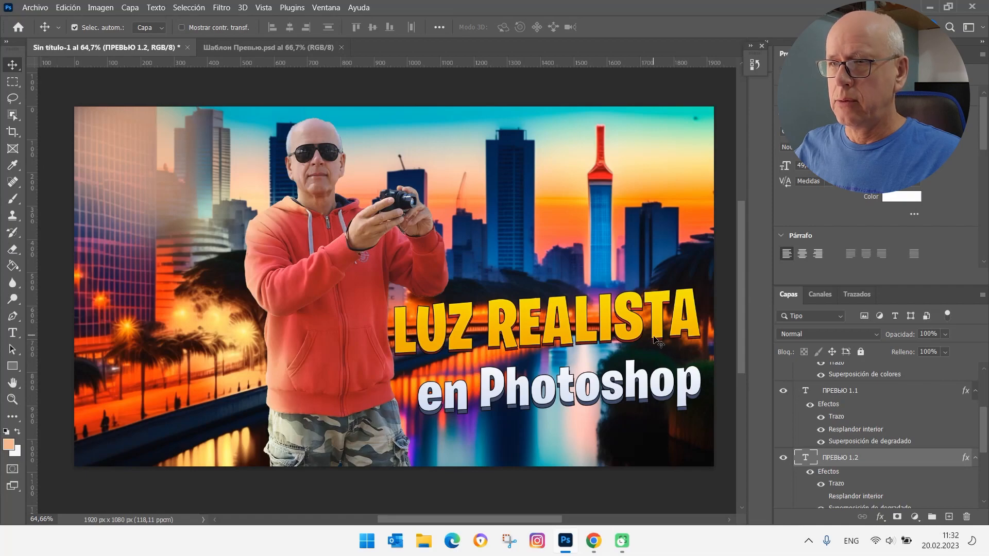
scroll(649, 338, up, 1)
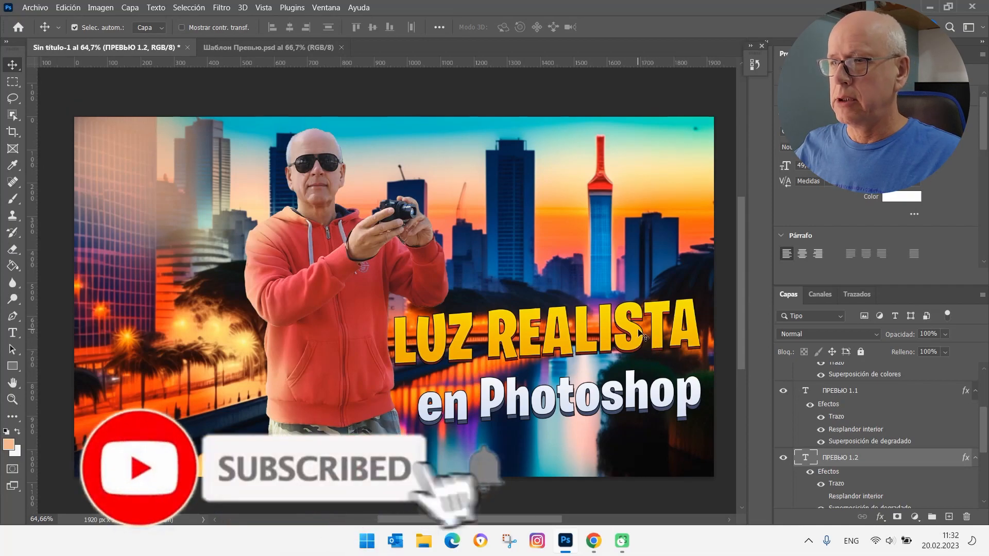